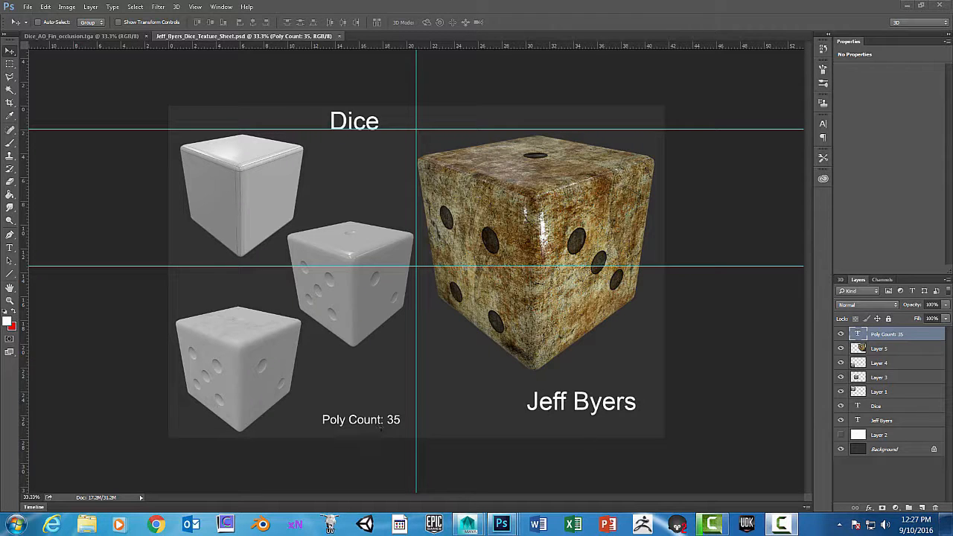
Hide the poly count text and add a "Texture Size: 2048" label in its place at the bottom of the sheet
left_click(842, 335)
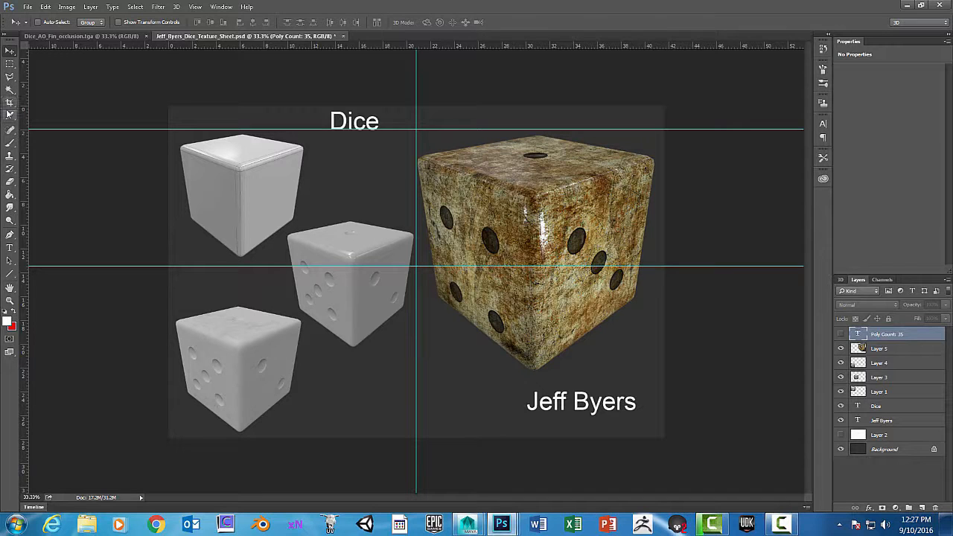
left_click(9, 248)
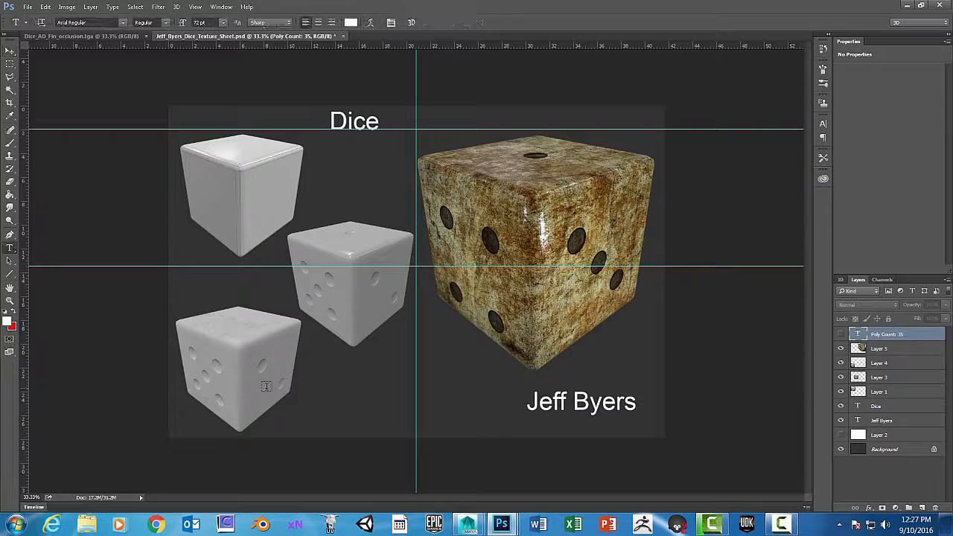
left_click(301, 425)
type("Texture")
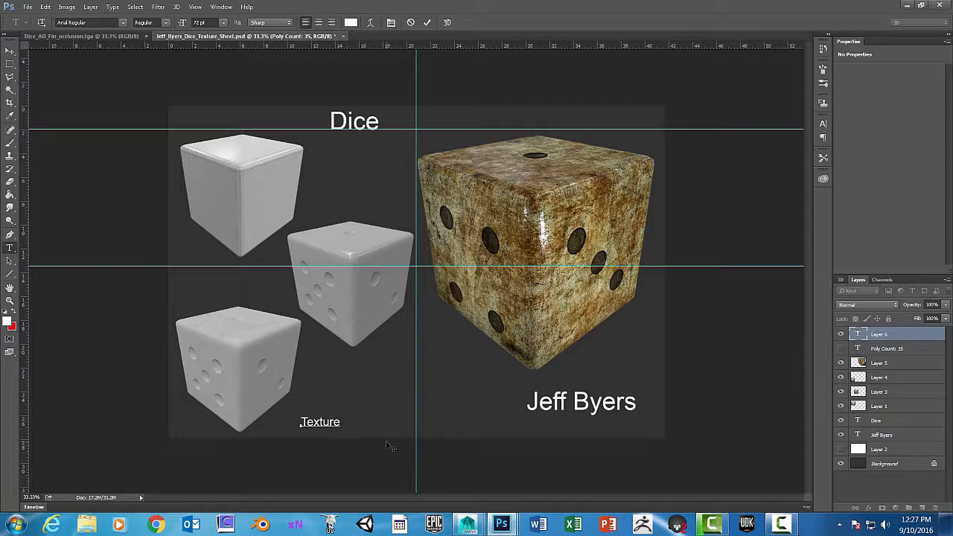
type("Size:2048")
key("Left")
key("Left")
key("Left")
key("Left")
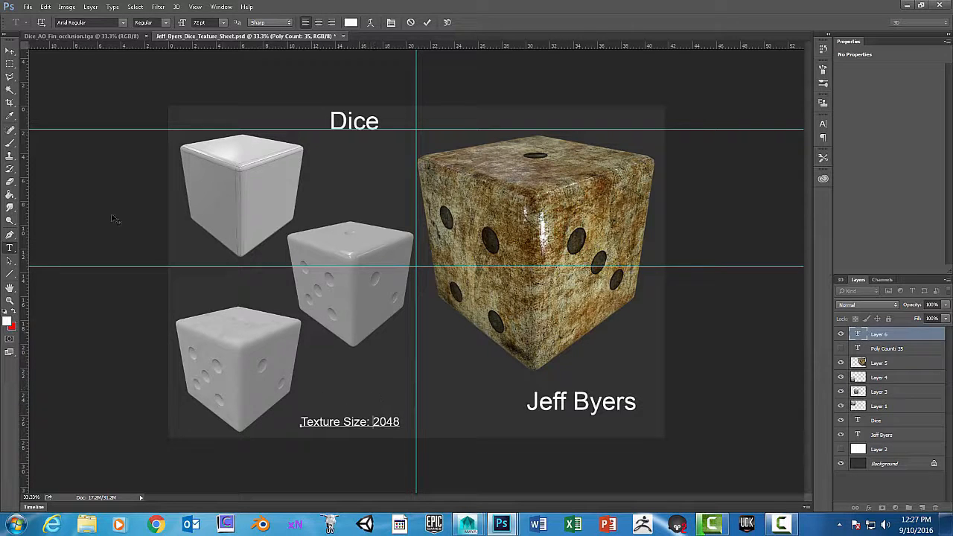
left_click(9, 50)
mouse_move(383, 429)
left_mouse_down()
mouse_move(436, 418)
mouse_move(398, 414)
mouse_move(400, 423)
left_mouse_up()
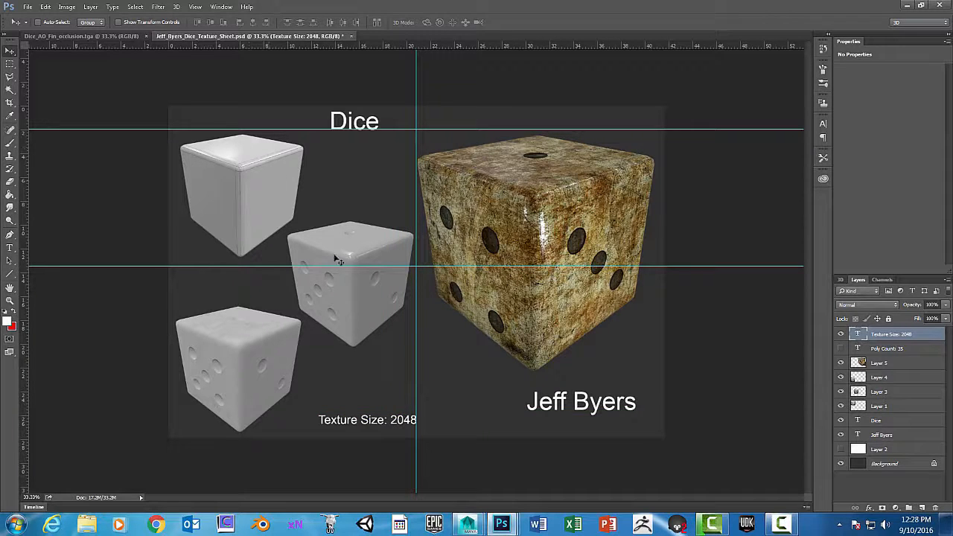
Hide the three grey dice render layers, Layer 4, Layer 3 and Layer 1
left_click(840, 377)
left_click(841, 392)
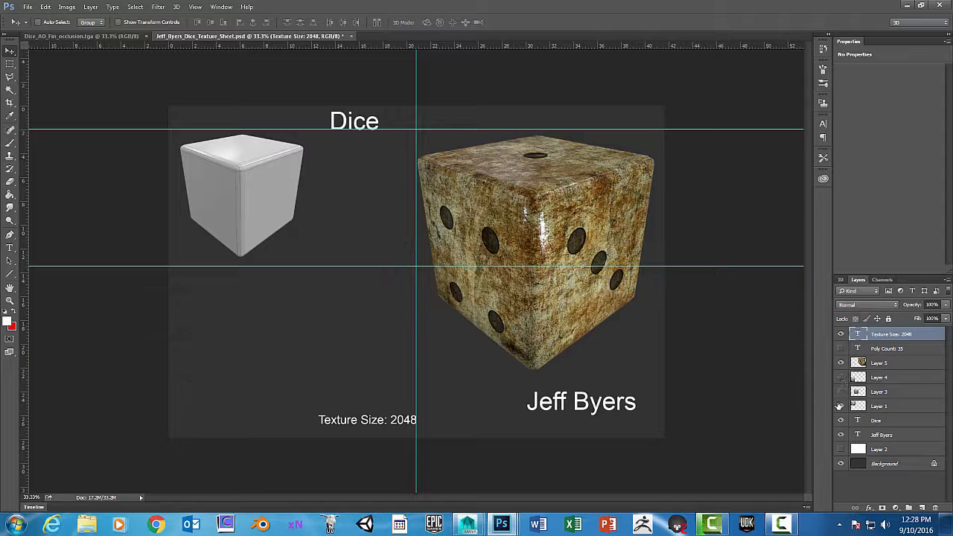
left_click(841, 405)
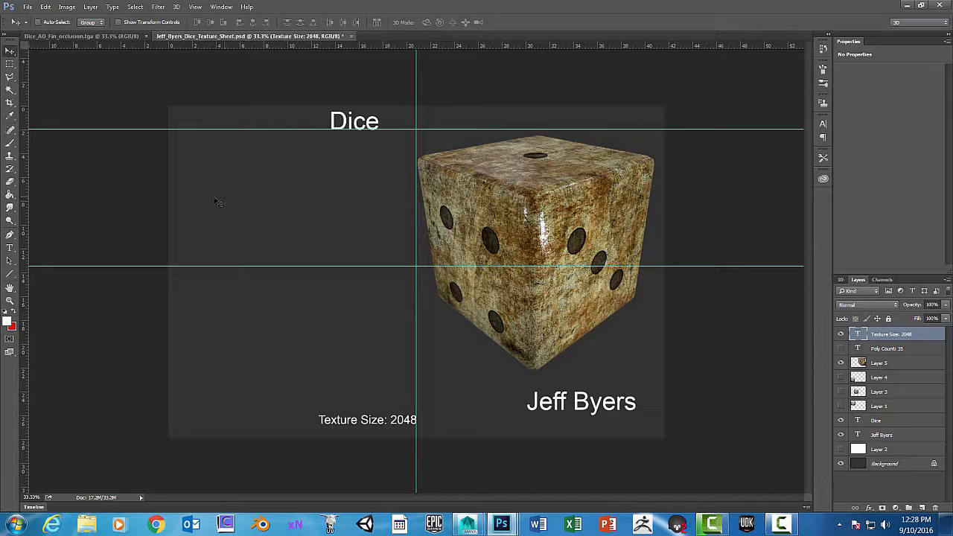
Open Dice_AO_Fin_occlusion, DICE_color_TX, Dice_Specular and DICE_UV_RAW together from the sourceimages folder
left_click(28, 7)
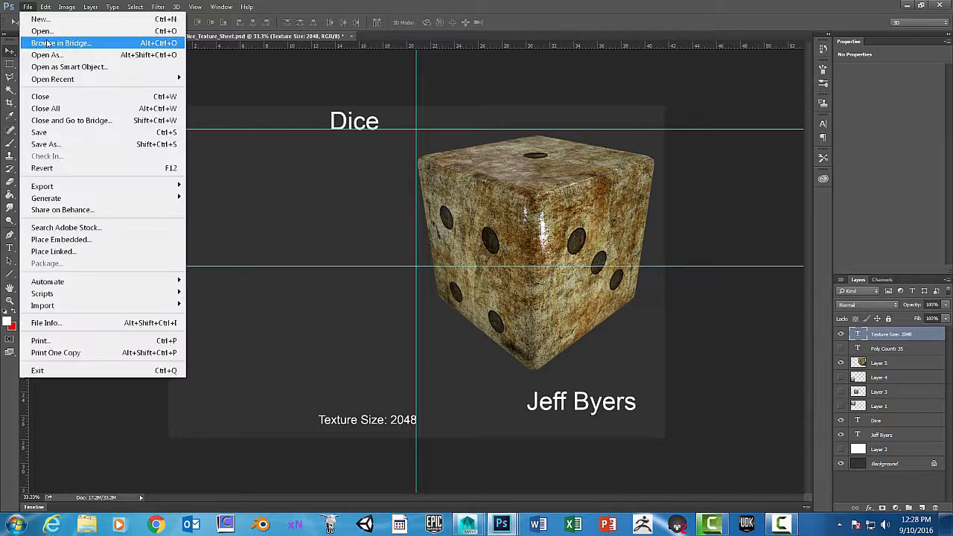
left_click(43, 31)
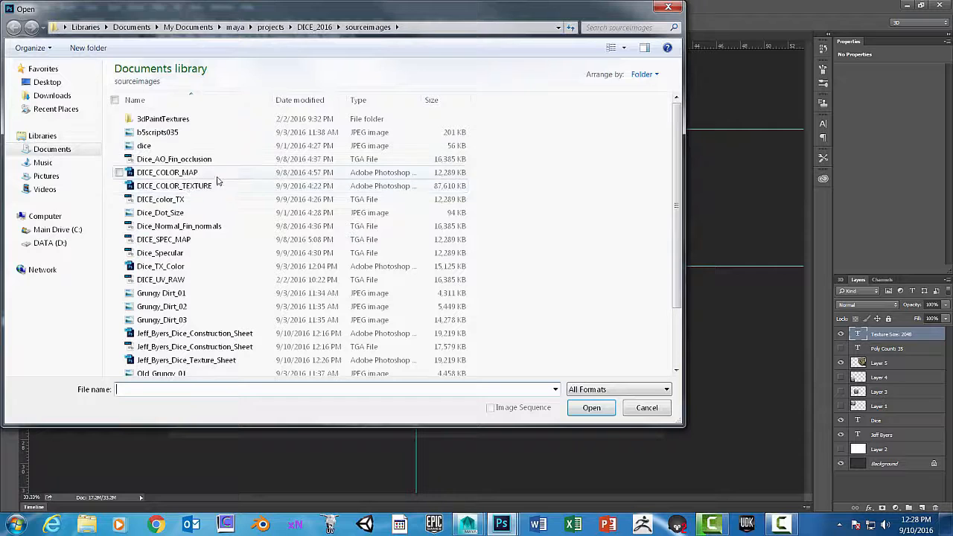
left_click(209, 160)
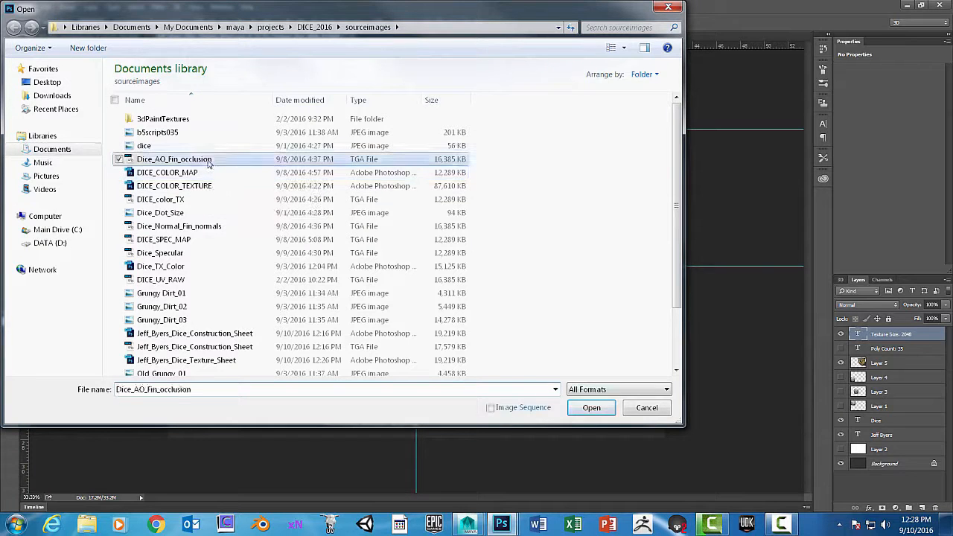
left_click(179, 199, "ctrl")
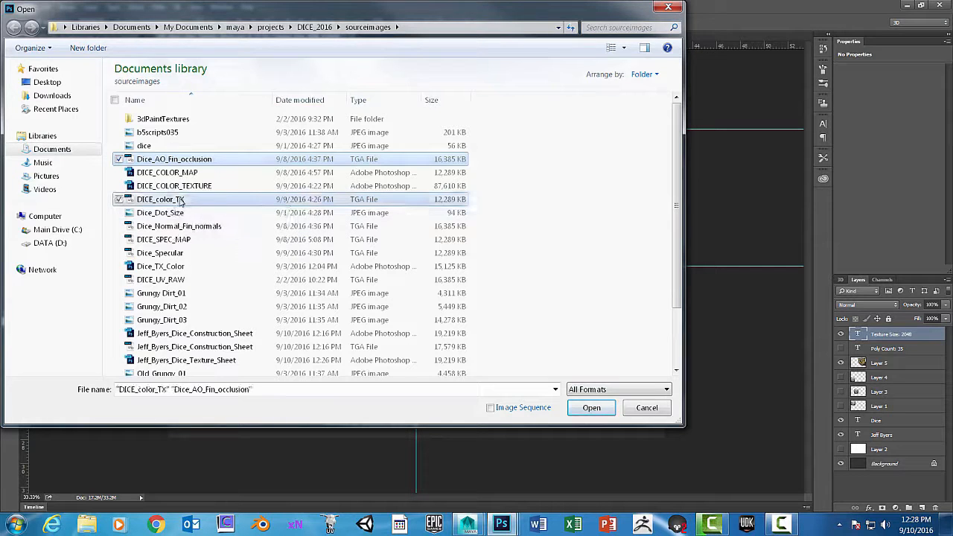
left_click(177, 253, "ctrl")
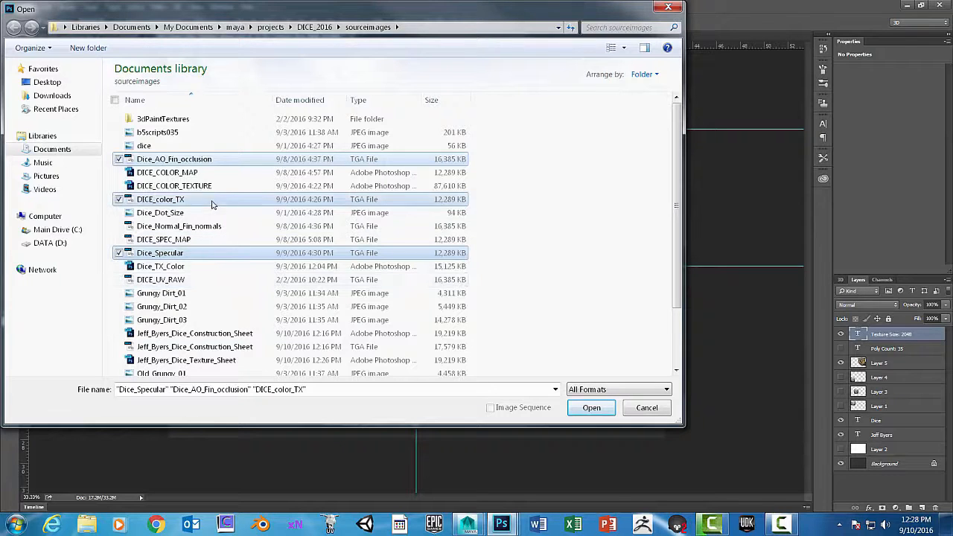
left_click(187, 282, "ctrl")
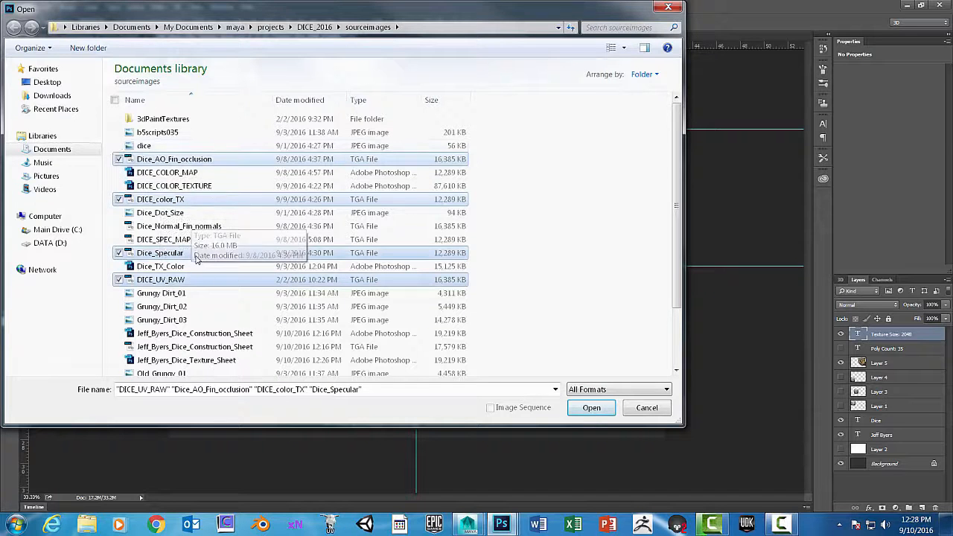
left_click(583, 407)
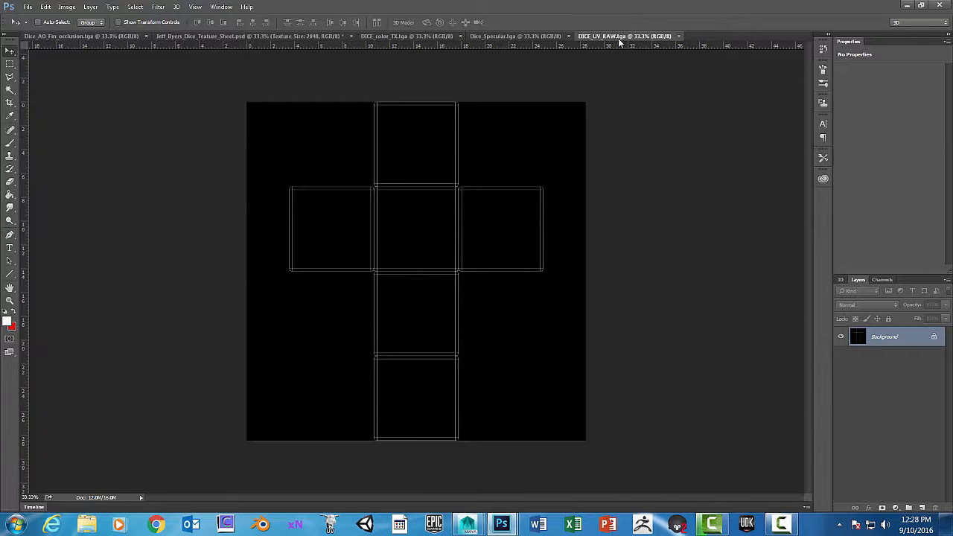
Undock the texture sheet and the four texture map documents into floating windows, keeping the maps clear of the sheet
left_click_drag(617, 36, 618, 67)
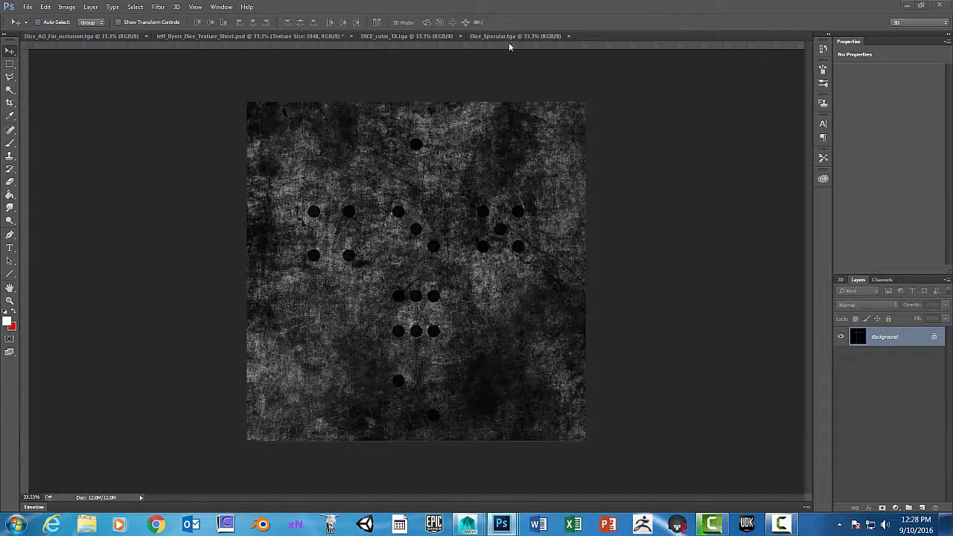
left_click_drag(501, 40, 952, 111)
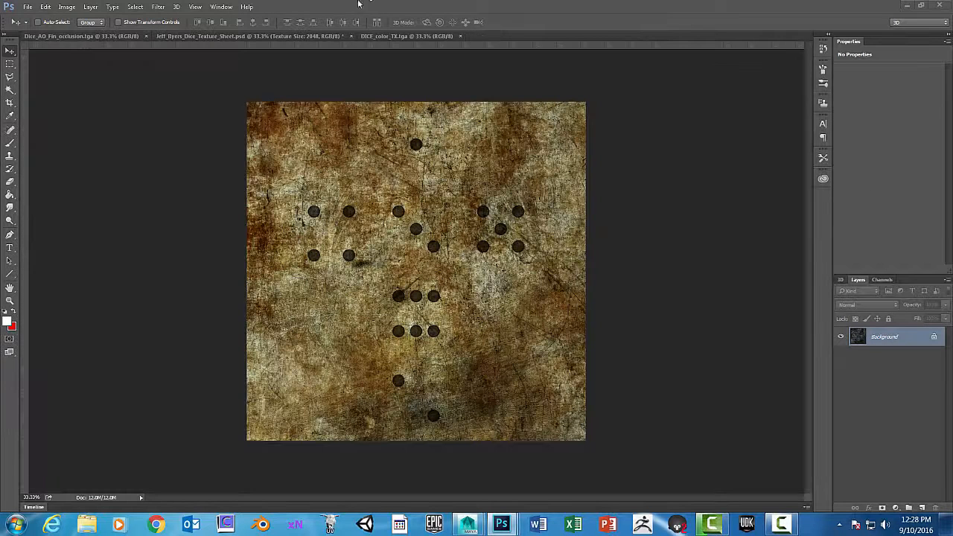
left_click_drag(390, 37, 952, 230)
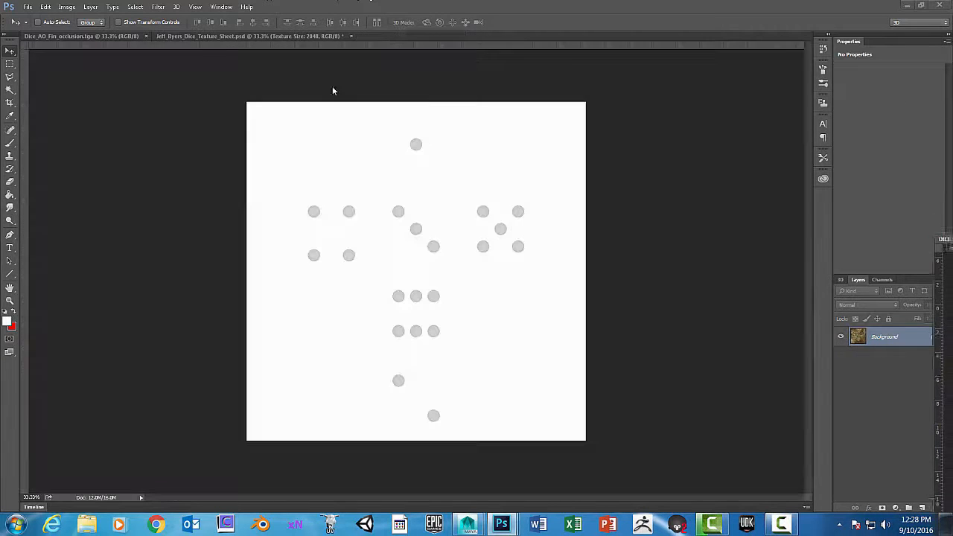
left_click_drag(208, 34, 326, 64)
left_click_drag(88, 37, 952, 239)
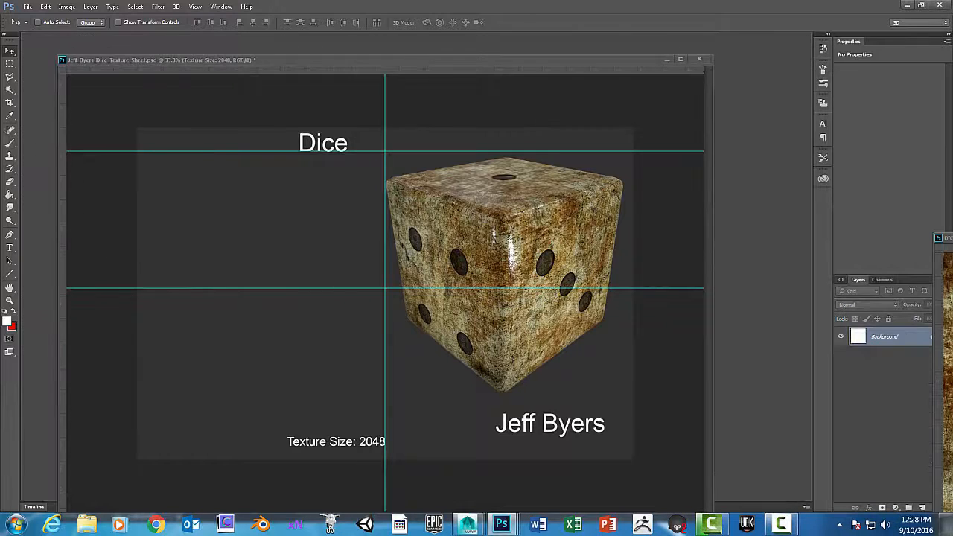
left_click_drag(510, 60, 499, 42)
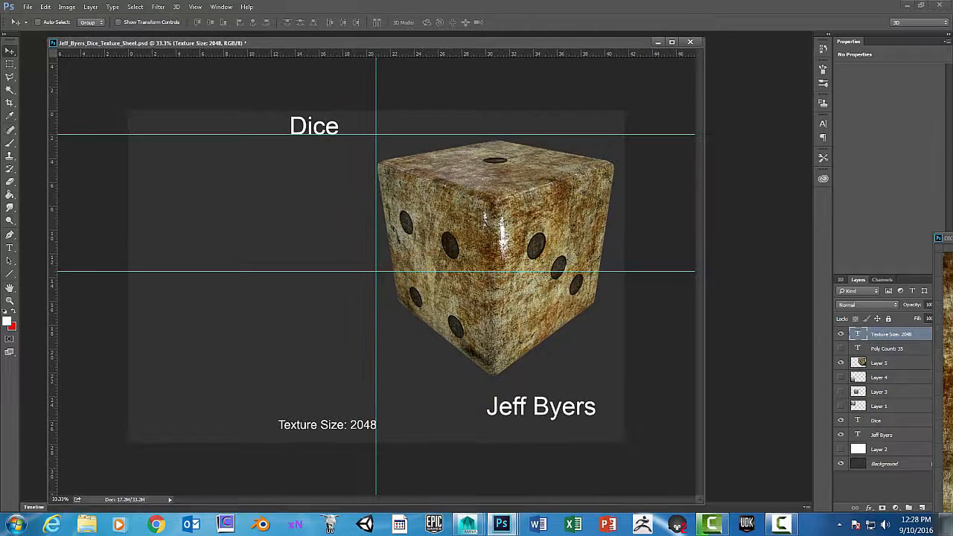
Copy the DICE_color_TX image into the texture sheet, scale it to about 35% and place it in the sheet's upper-left area below the top guide
left_click_drag(952, 250, 571, 169)
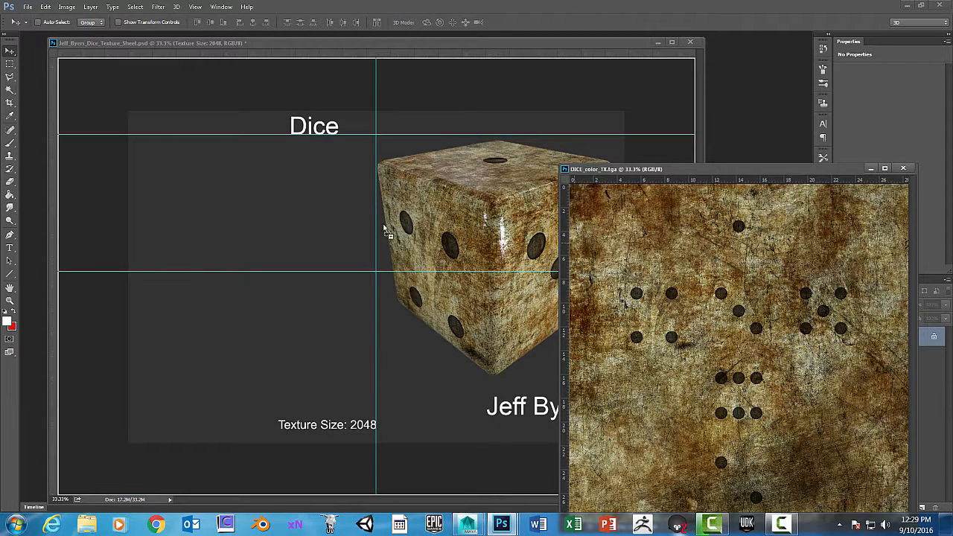
left_click_drag(303, 205, 275, 223)
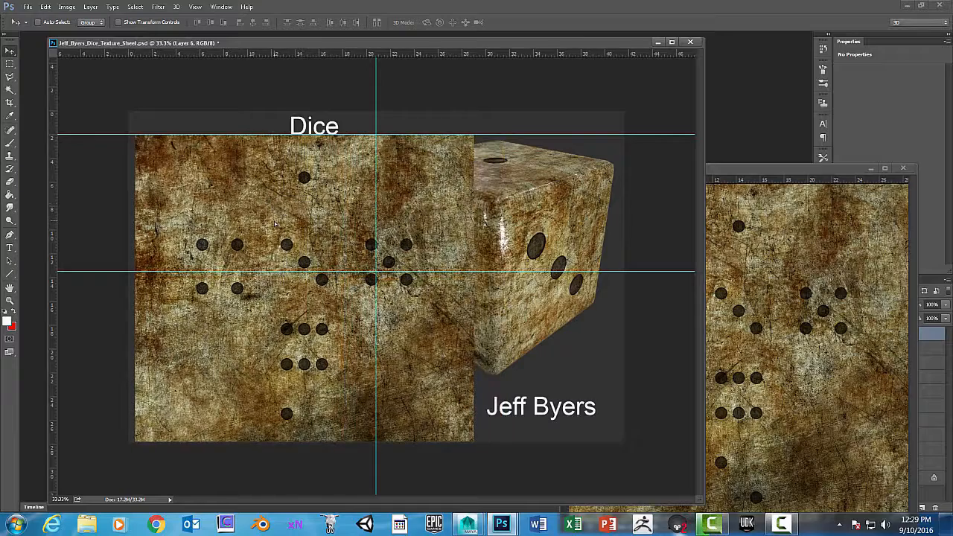
key("ctrl+t")
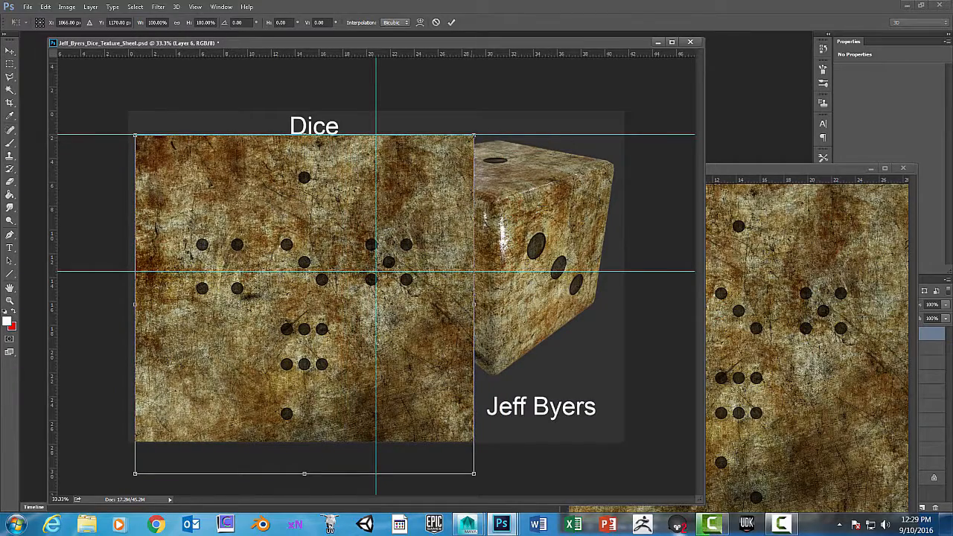
left_click_drag(473, 136, 251, 358)
left_click_drag(241, 394, 234, 182)
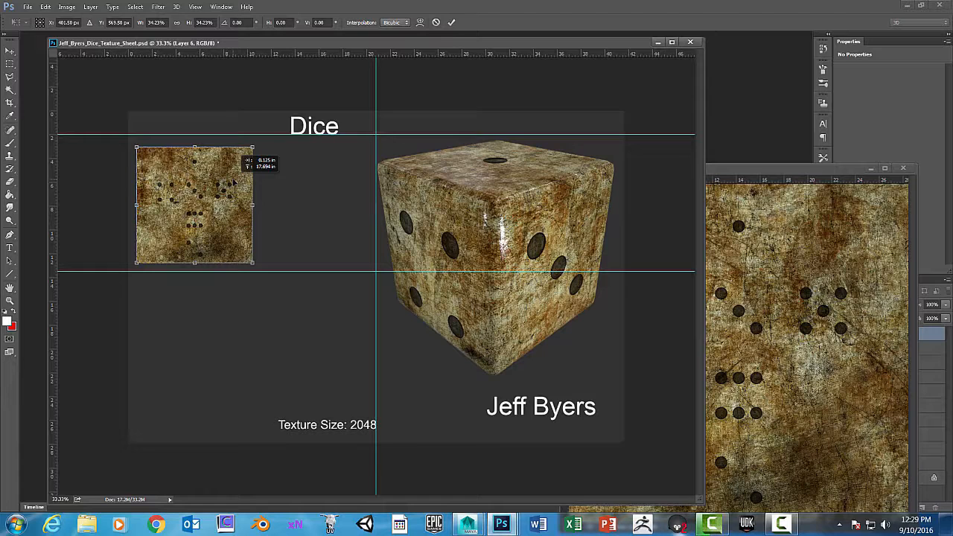
left_click_drag(234, 181, 234, 181)
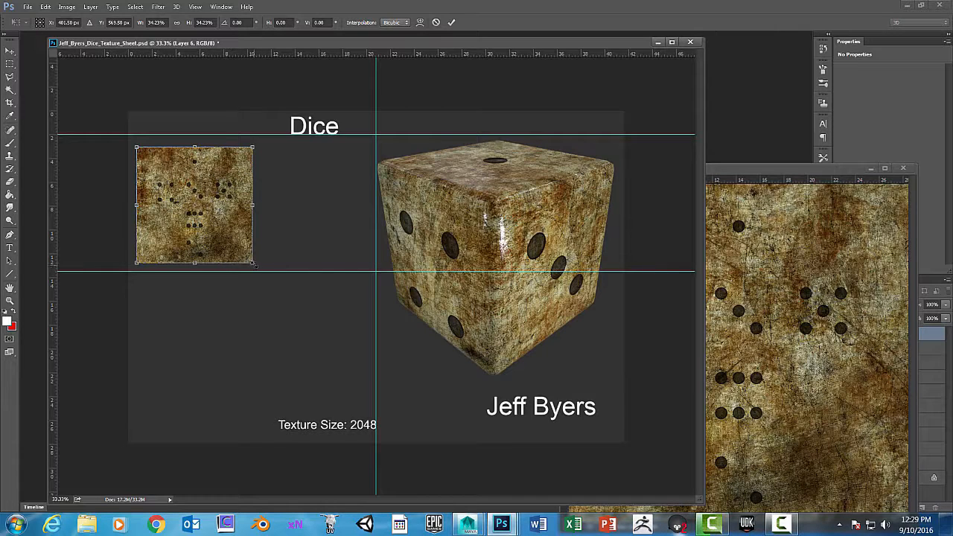
left_click_drag(252, 261, 255, 266)
left_click_drag(219, 220, 216, 215)
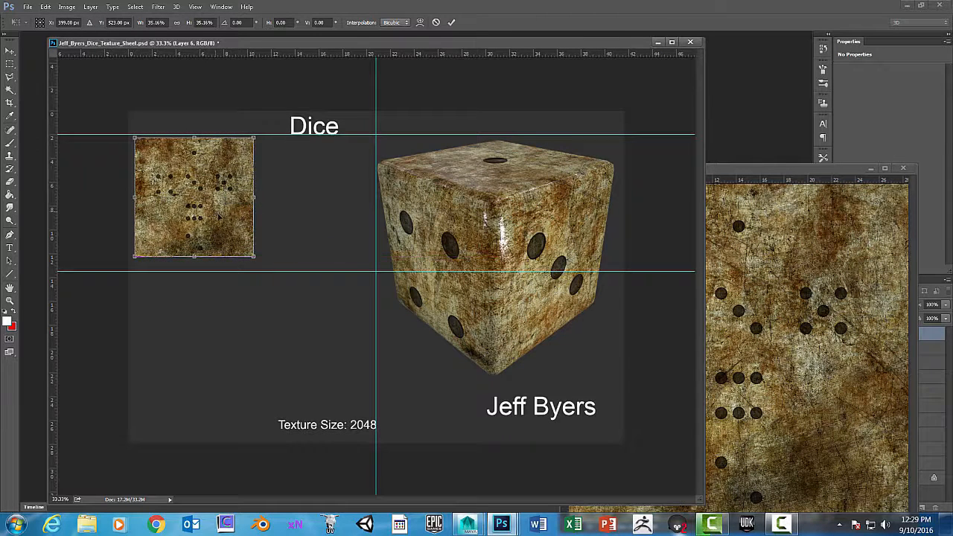
key("Return")
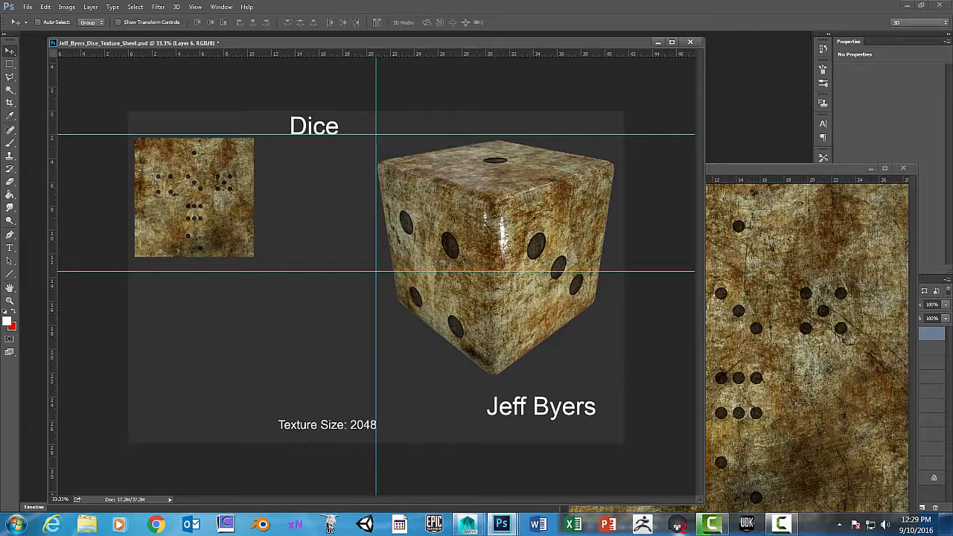
Copy the Dice_AO_Fin_occlusion image into the texture sheet, scale it to about 35% and place it directly below the colour texture
left_click(789, 246)
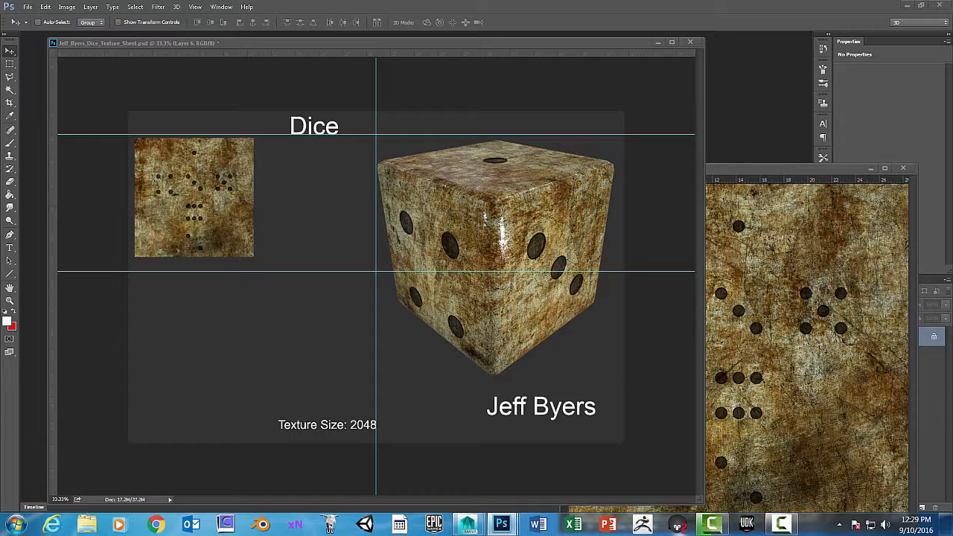
left_click_drag(578, 256, 454, 178)
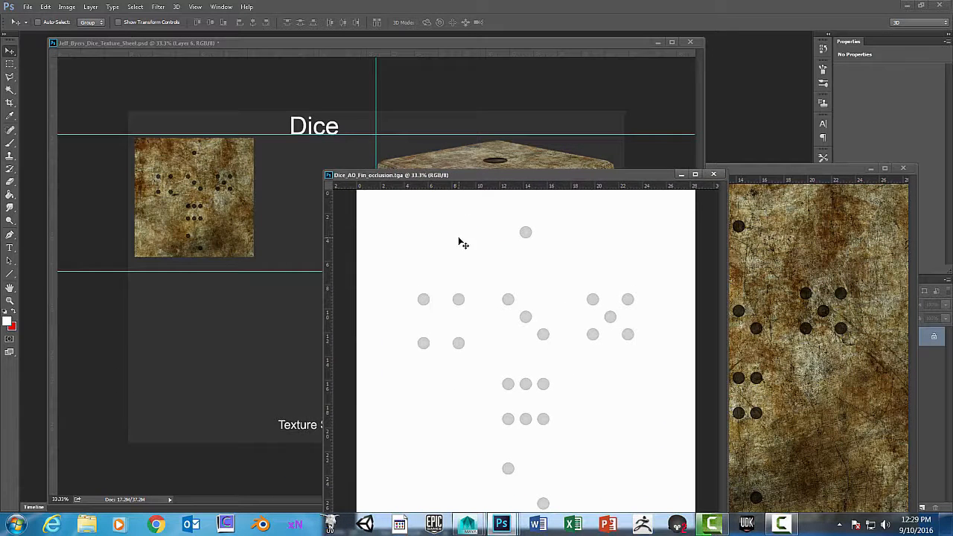
left_click_drag(458, 240, 254, 269)
key("ctrl+t")
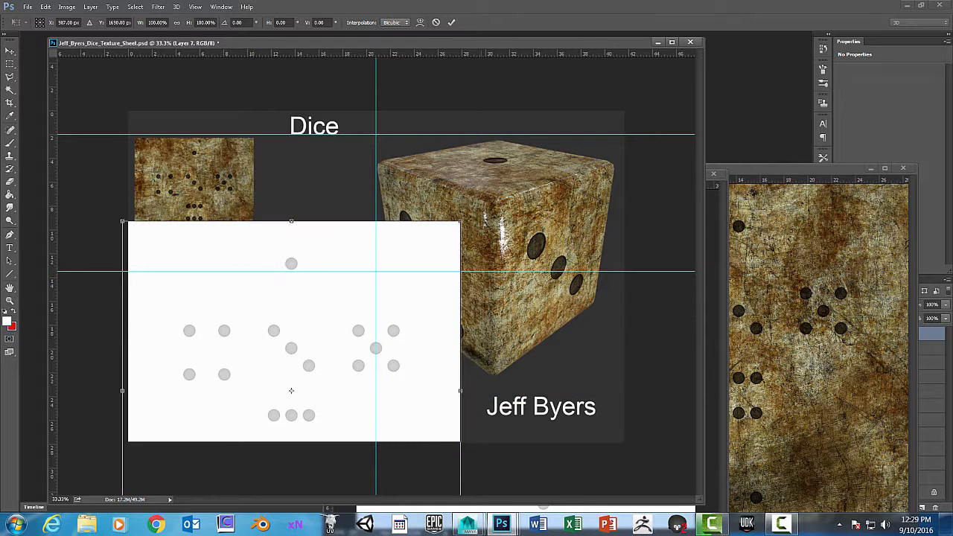
left_click_drag(460, 223, 244, 170)
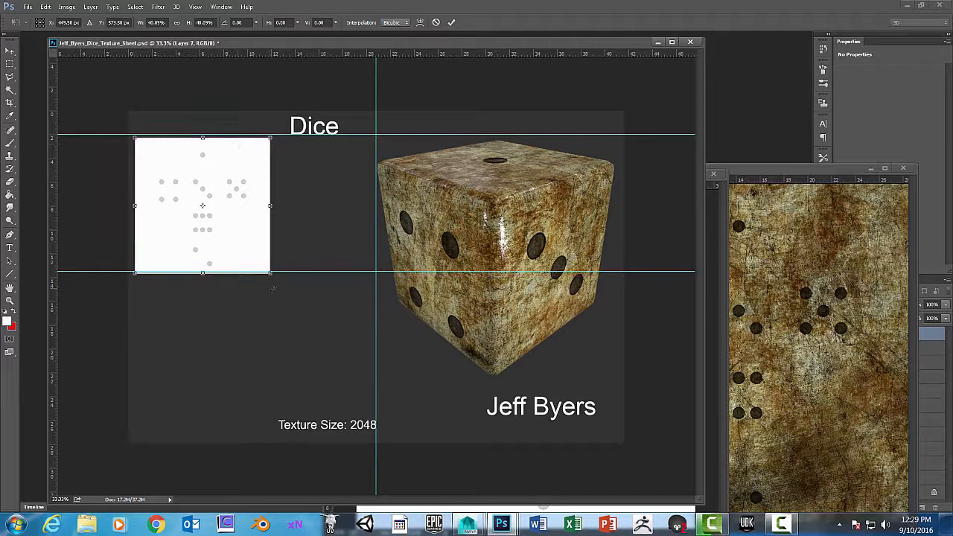
left_click_drag(270, 273, 265, 246)
key("Return")
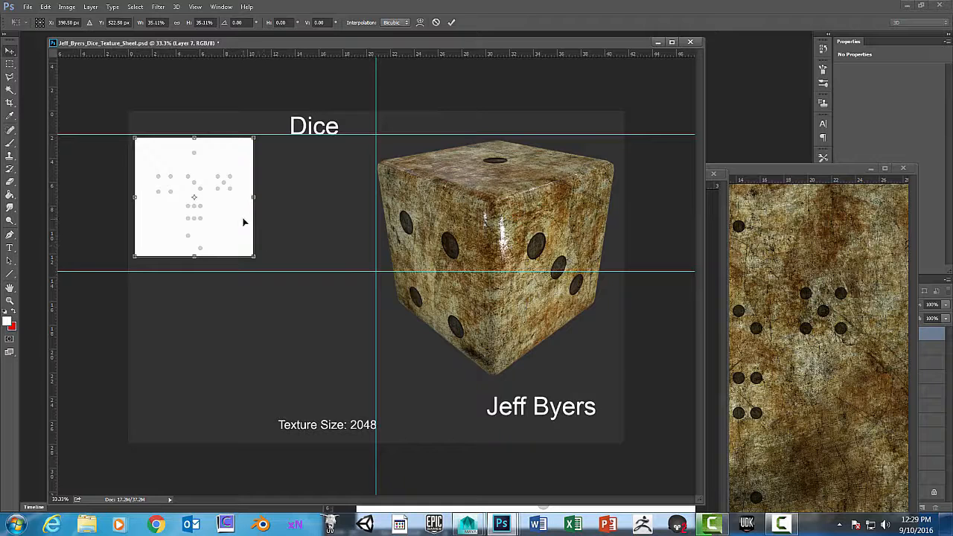
left_click_drag(211, 194, 332, 190)
left_click_drag(335, 199, 210, 320)
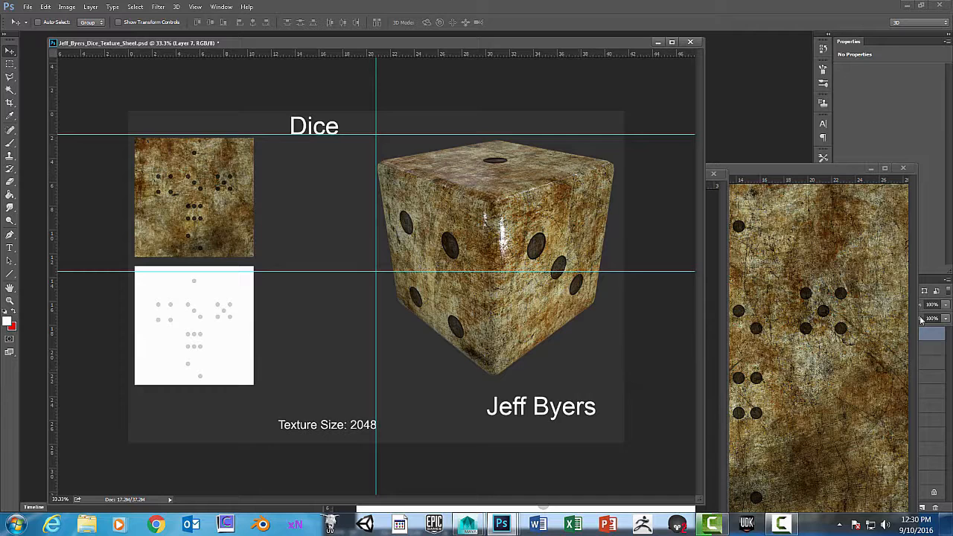
Try to move the image from the DICE_color_TX document window over to the texture sheet
left_click(812, 358)
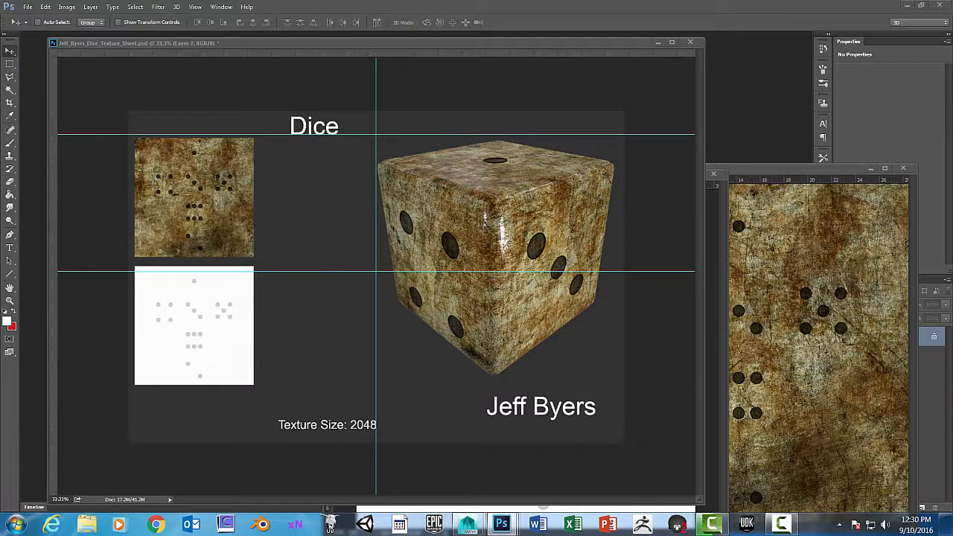
left_click_drag(812, 357, 577, 349)
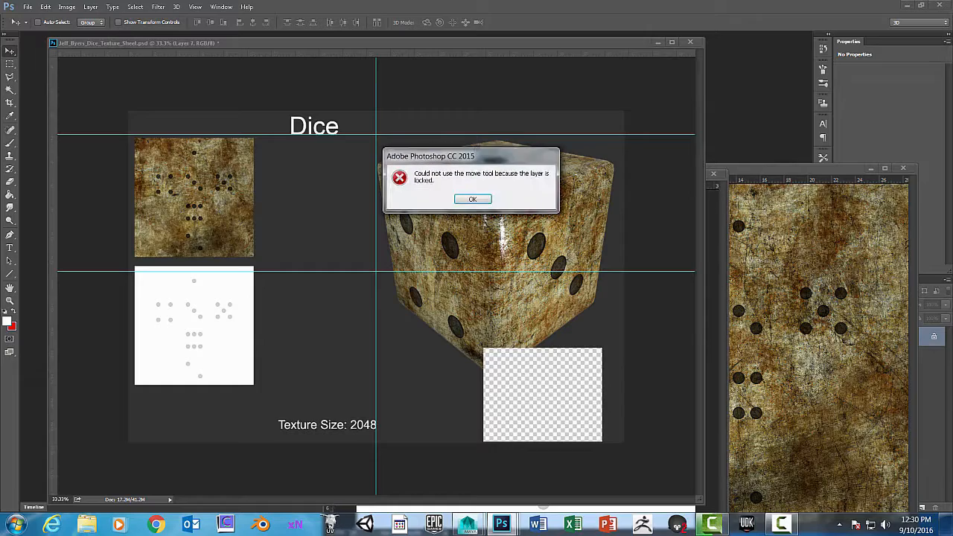
left_click(468, 198)
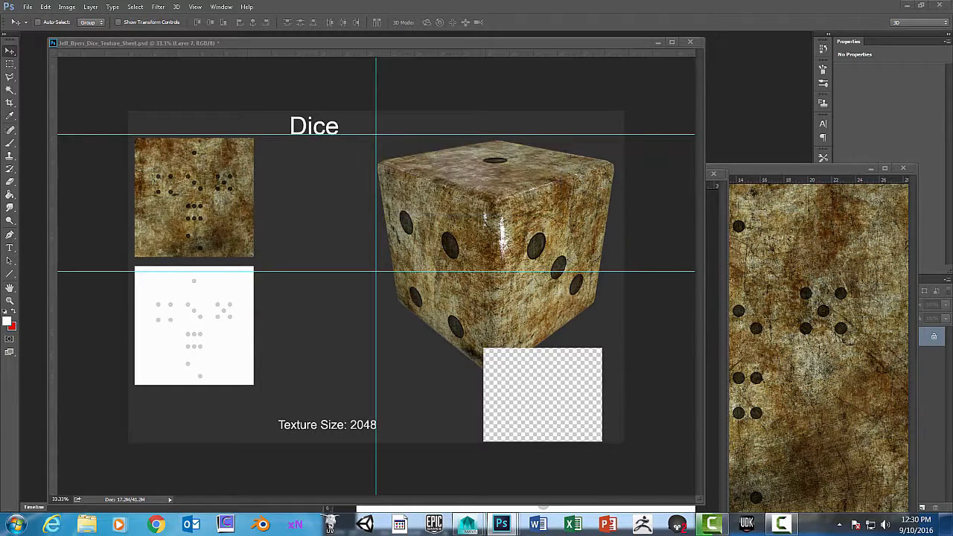
Clear the overlapping map documents away and arrange the Dice_Specular window beside the texture sheet so both are accessible
left_click_drag(952, 250, 414, 425)
left_click(581, 380)
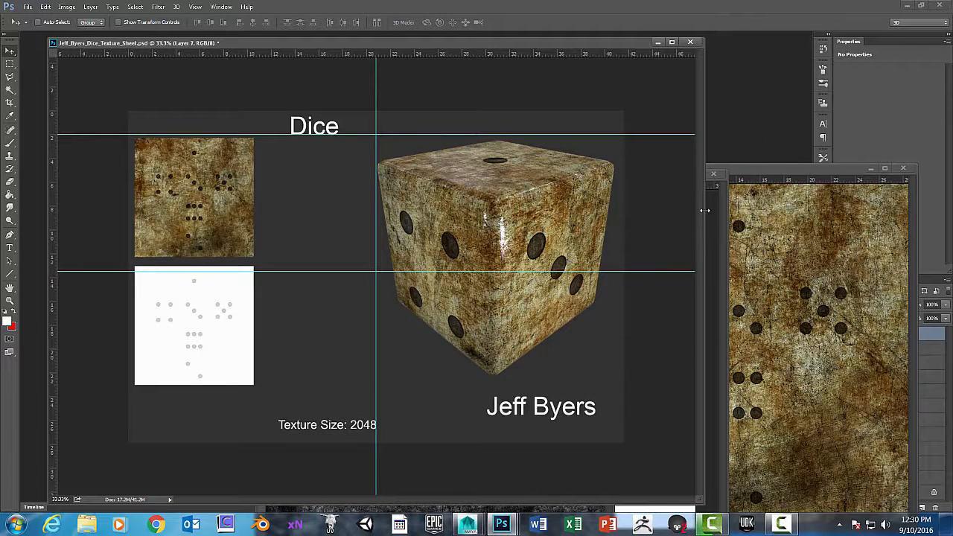
left_click(713, 218)
left_click_drag(634, 175, 952, 202)
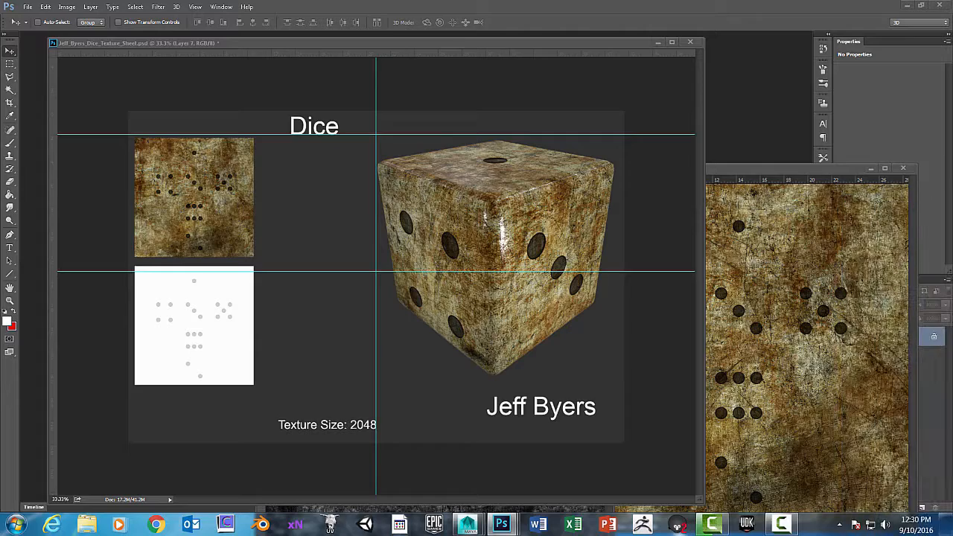
left_click_drag(772, 167, 952, 168)
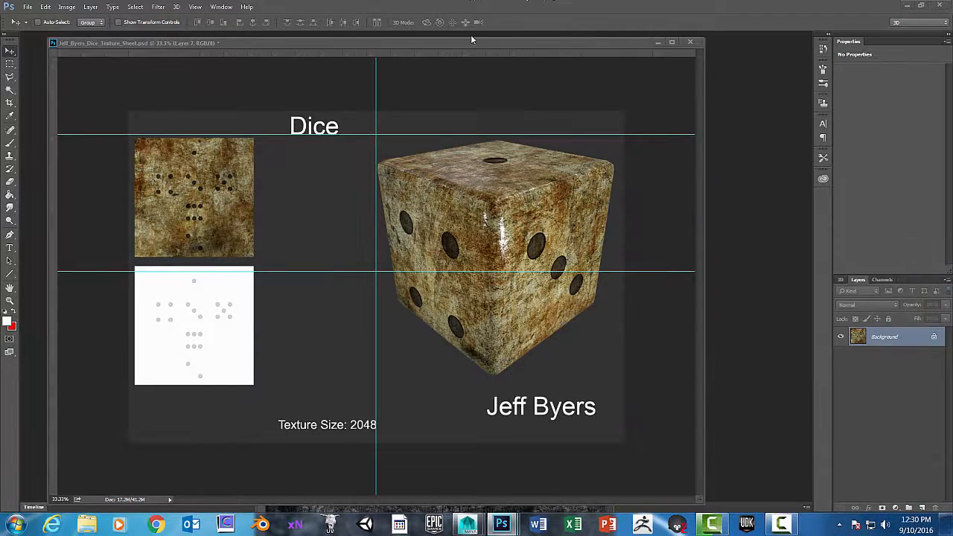
left_click_drag(473, 42, 792, 22)
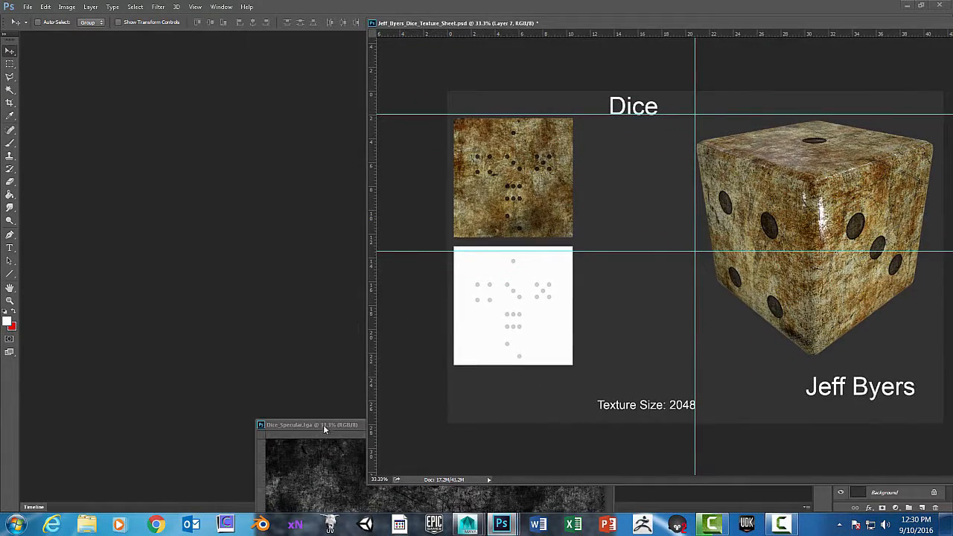
left_click_drag(323, 425, 154, 166)
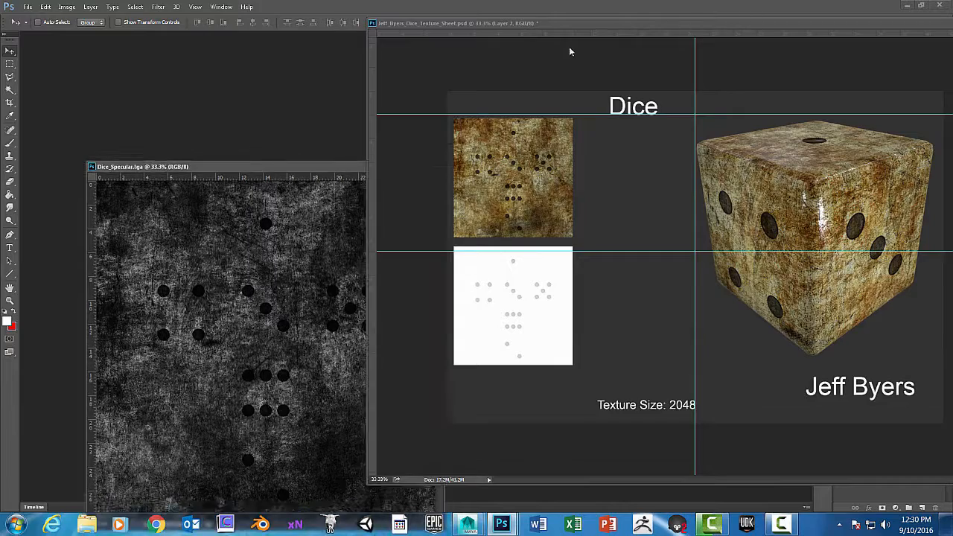
left_click_drag(671, 23, 572, 51)
left_click_drag(177, 170, 141, 154)
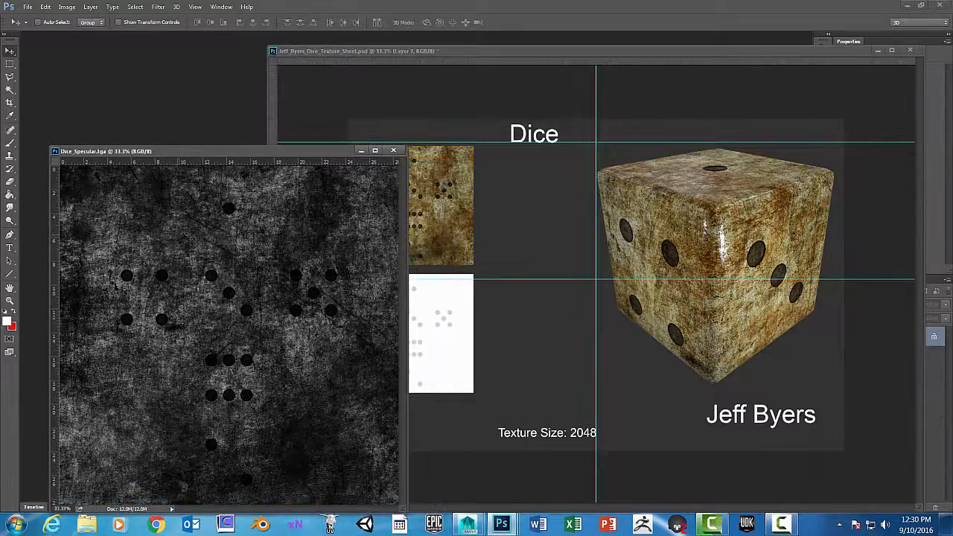
Copy the Dice_Specular image into the texture sheet, scale it to about 35% and place it directly right of the colour texture
left_click_drag(187, 236, 580, 245)
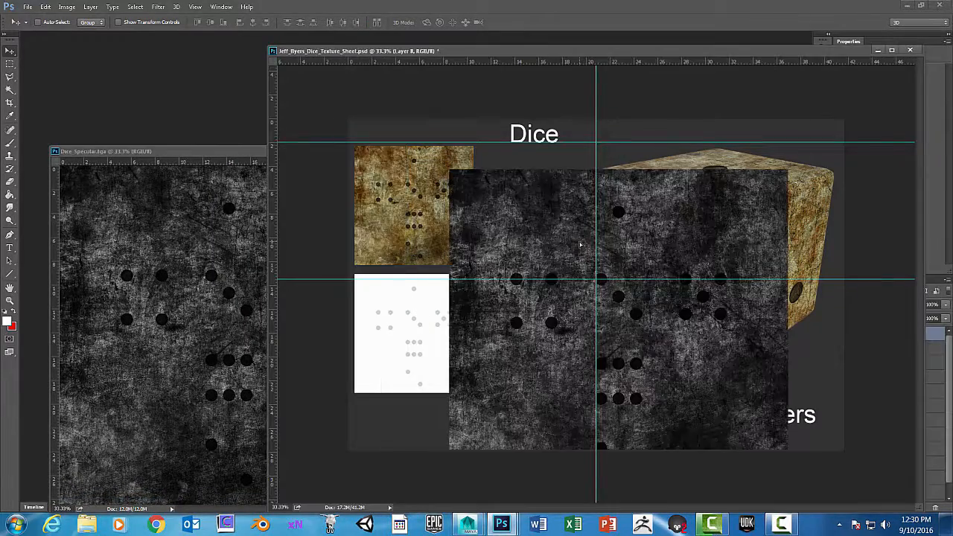
key("ctrl+t")
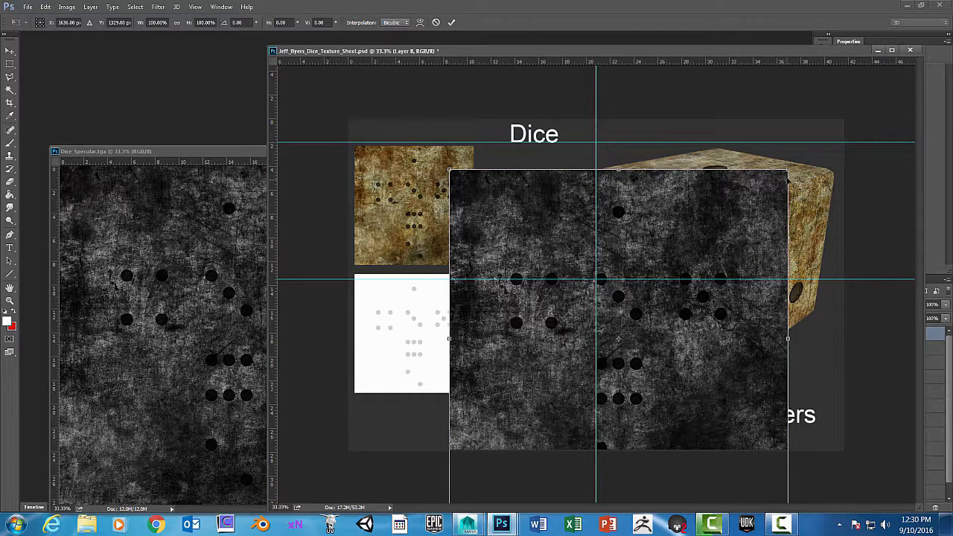
left_click_drag(788, 170, 523, 323)
left_click_drag(513, 409, 431, 205)
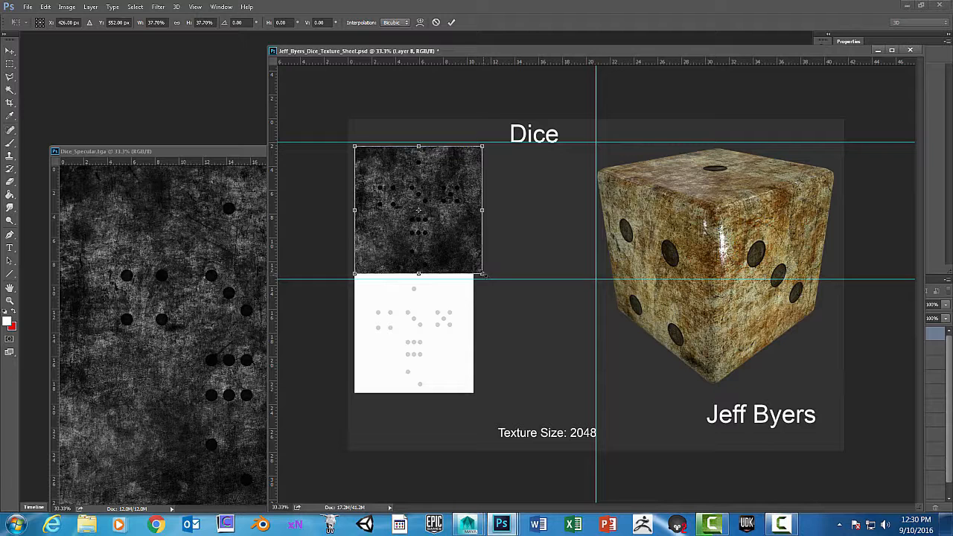
left_click_drag(483, 275, 476, 261)
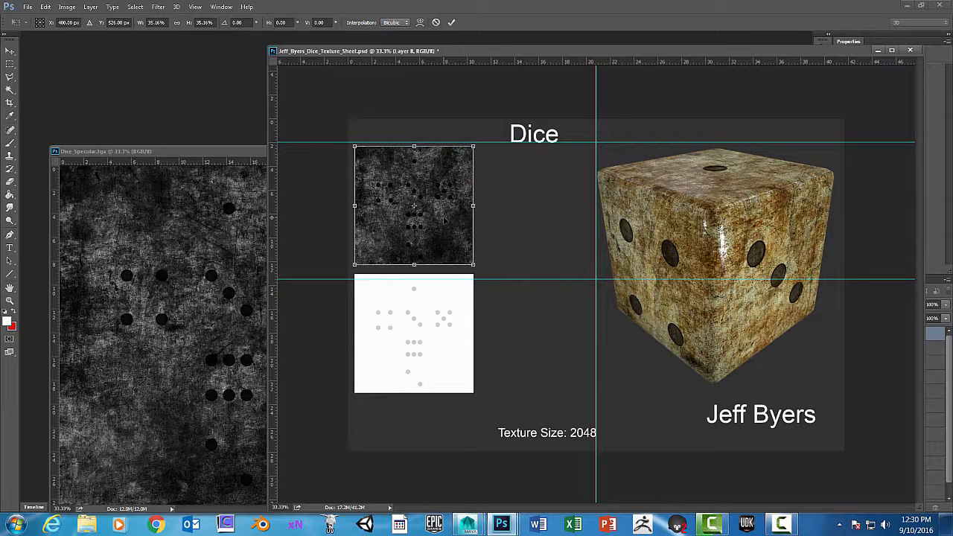
key("Return")
left_click_drag(444, 220, 563, 225)
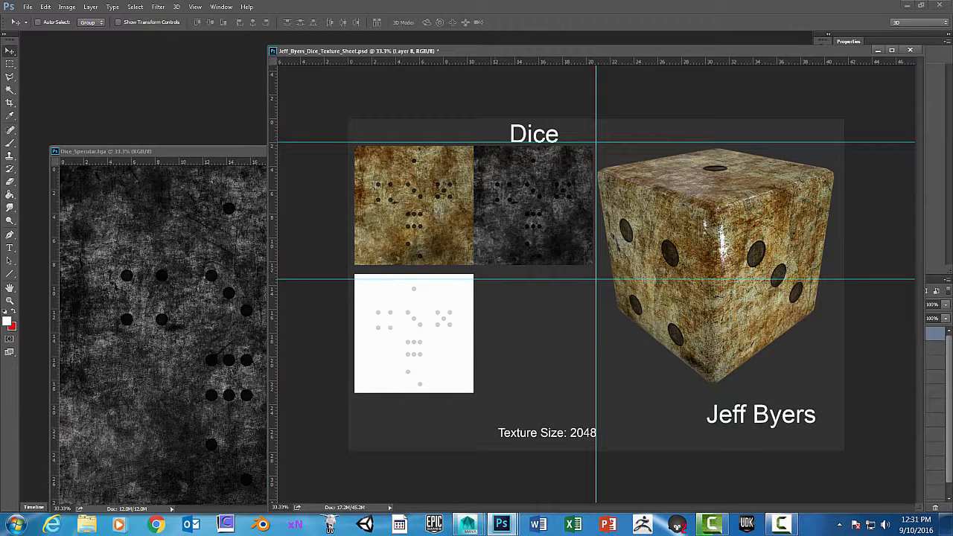
Copy the DICE_UV_RAW image into the texture sheet, scale it to match the other maps and place it right of the occlusion map
left_click_drag(952, 224, 704, 201)
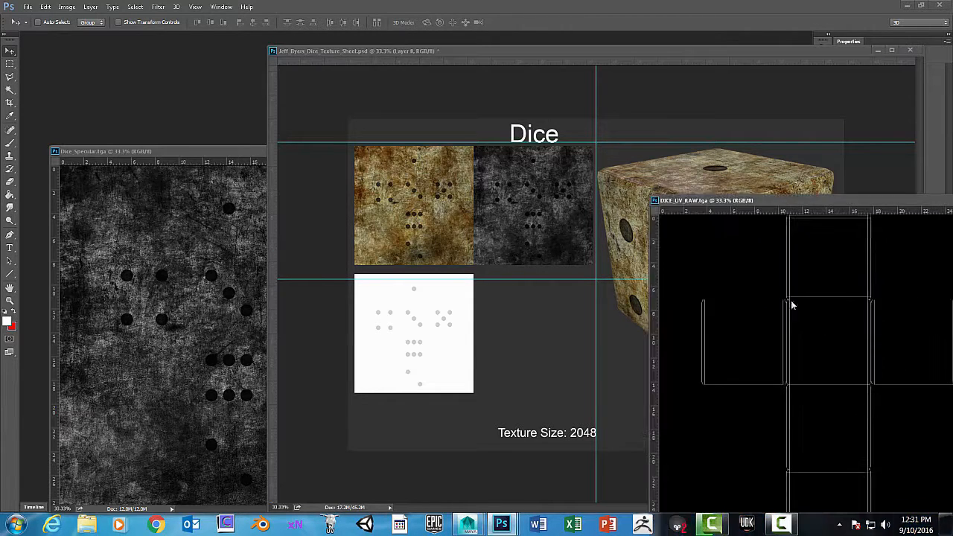
left_click_drag(796, 319, 532, 324)
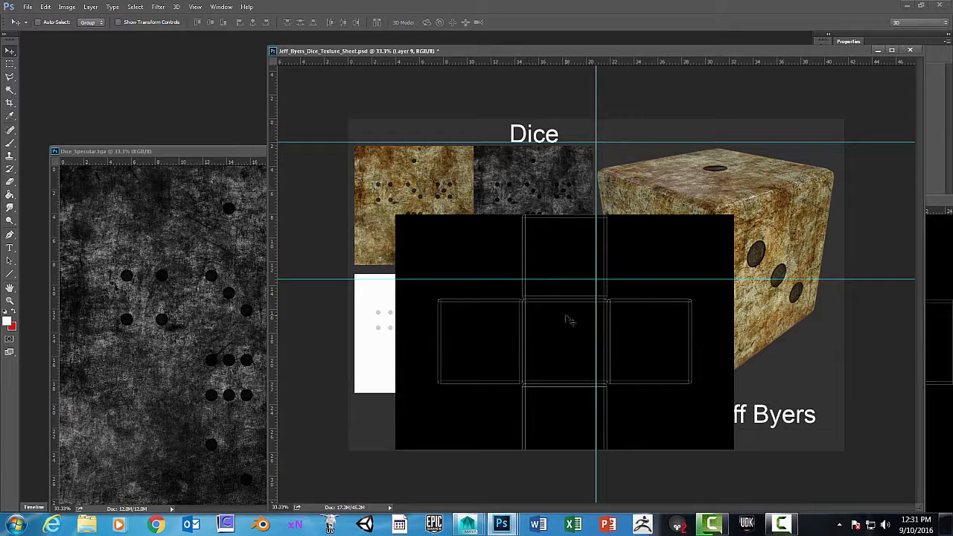
key("ctrl+t")
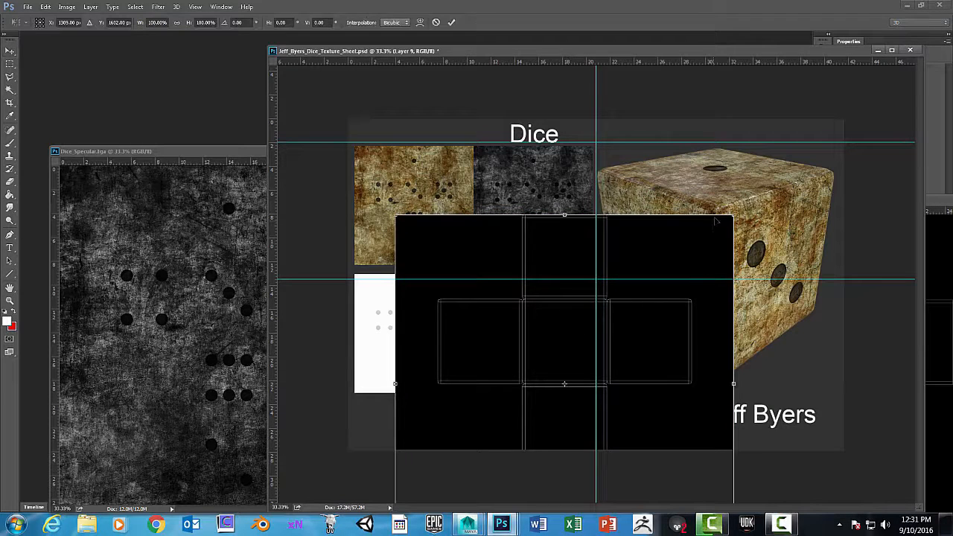
left_click_drag(734, 216, 477, 351)
left_click_drag(455, 428, 417, 104)
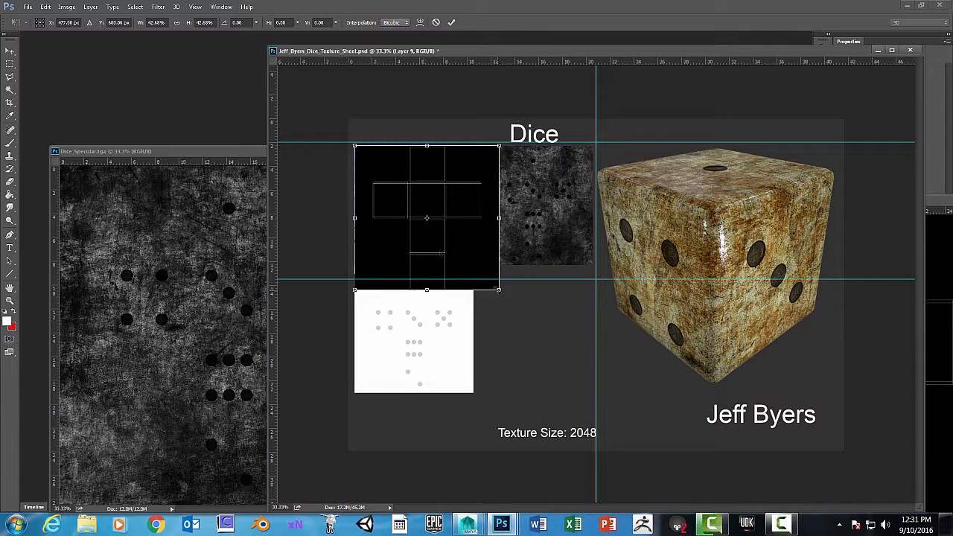
left_click_drag(499, 290, 569, 369)
key("Return")
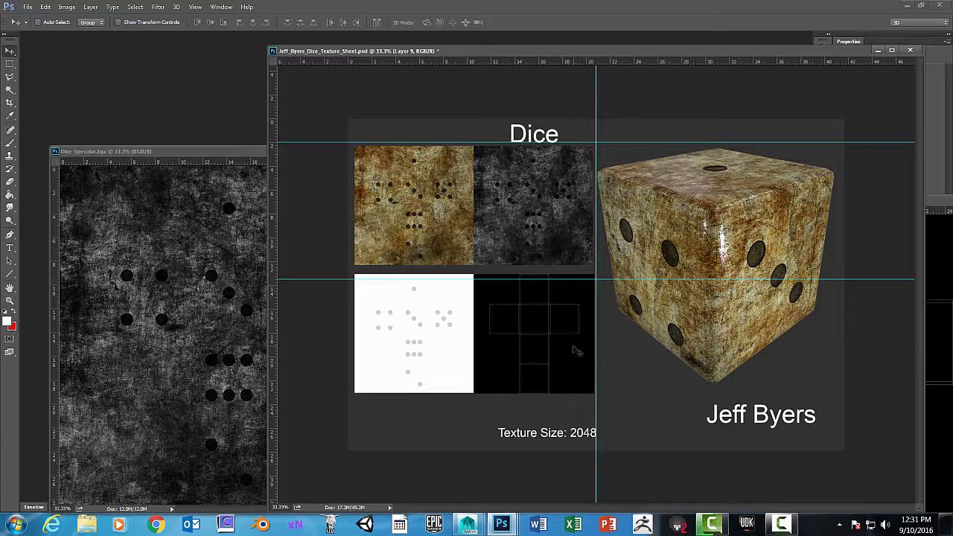
Delete the UV layout image from the texture sheet
left_click_drag(546, 326, 581, 382)
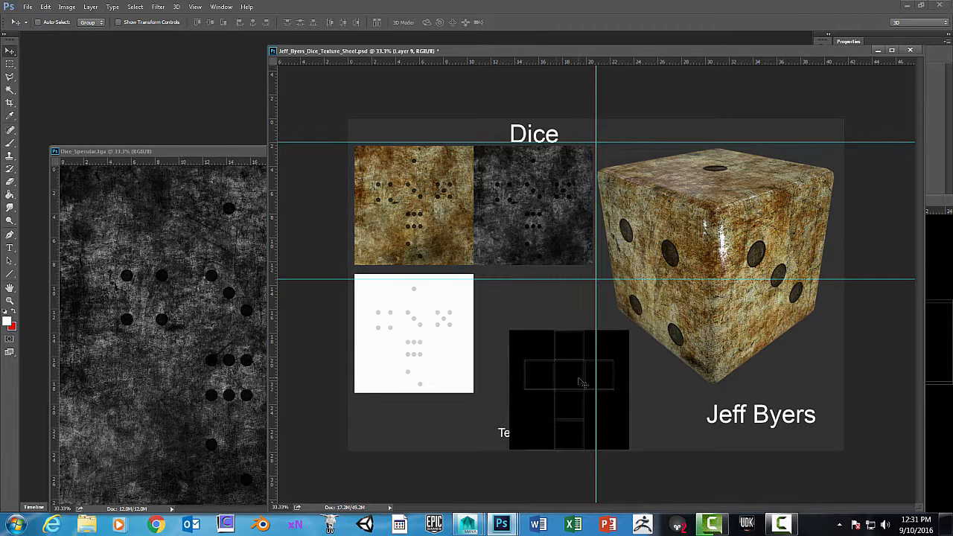
key("Delete")
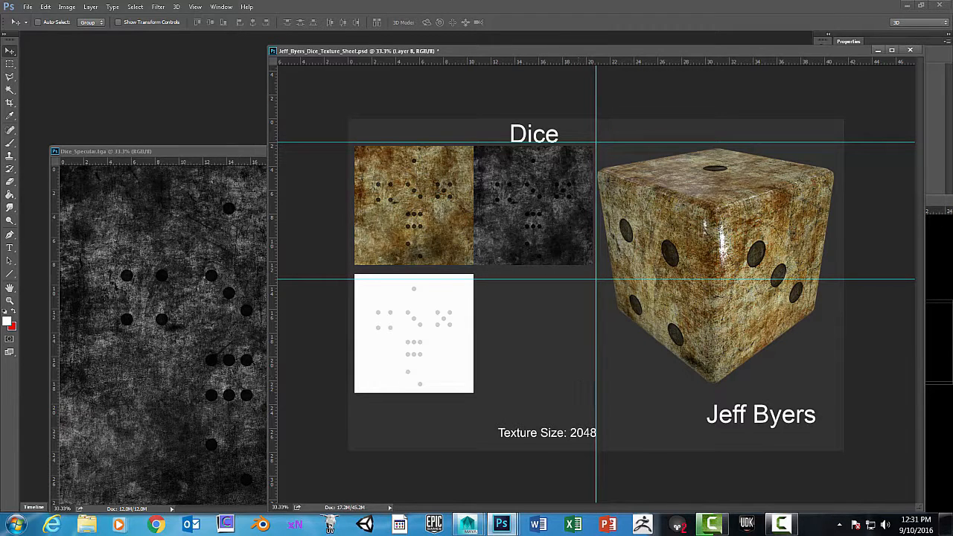
key("ctrl+r")
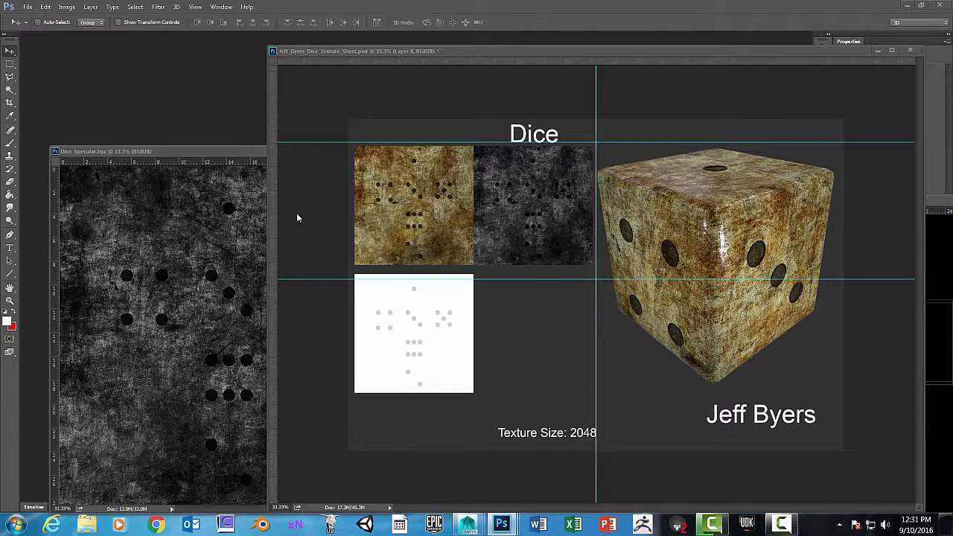
Open the Dice_Normal_Fin_normals file from the sourceimages folder and move its window off the sheet's texture maps
left_click(27, 6)
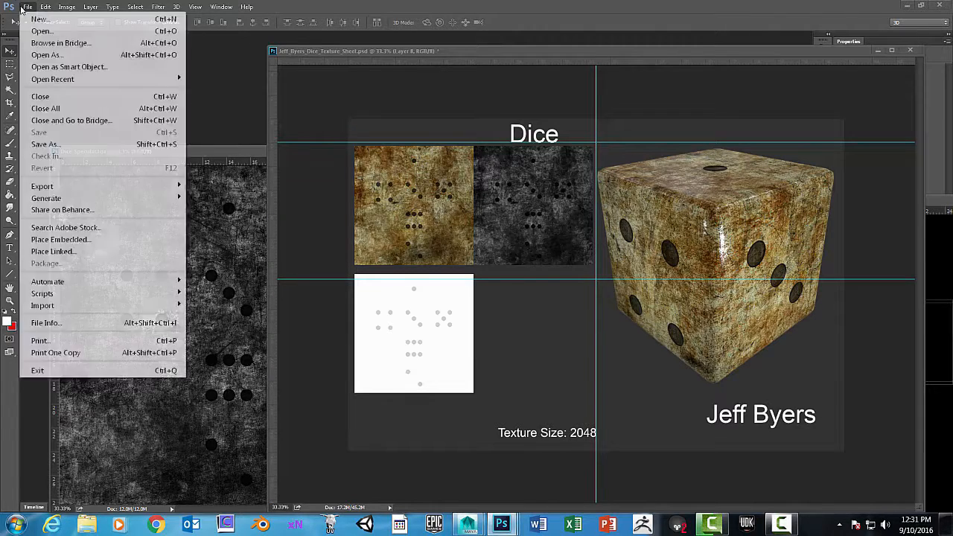
left_click(44, 32)
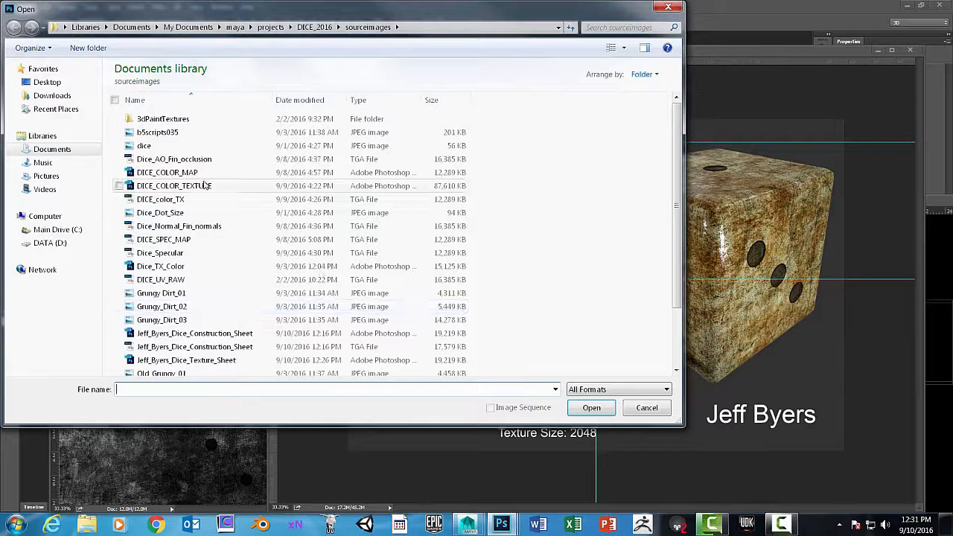
left_click(178, 226)
left_click(592, 407)
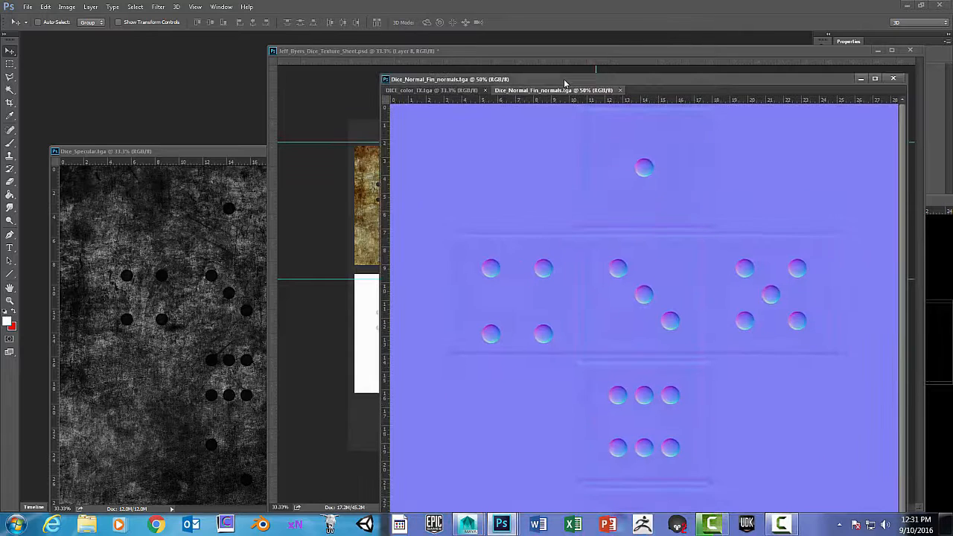
left_click_drag(554, 88, 750, 228)
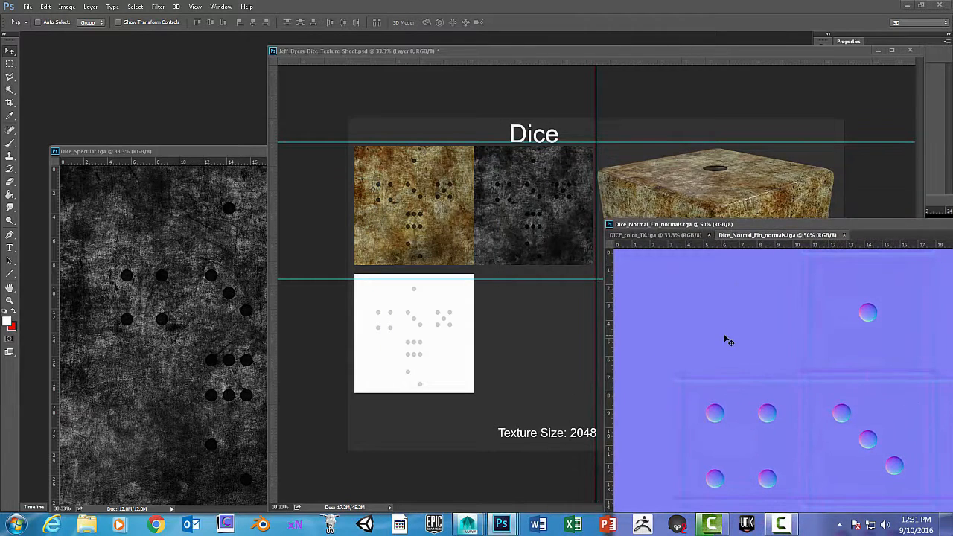
Copy the normal map into the texture sheet, scale it to about 35% and place it directly right of the occlusion map
left_click_drag(728, 341, 505, 333)
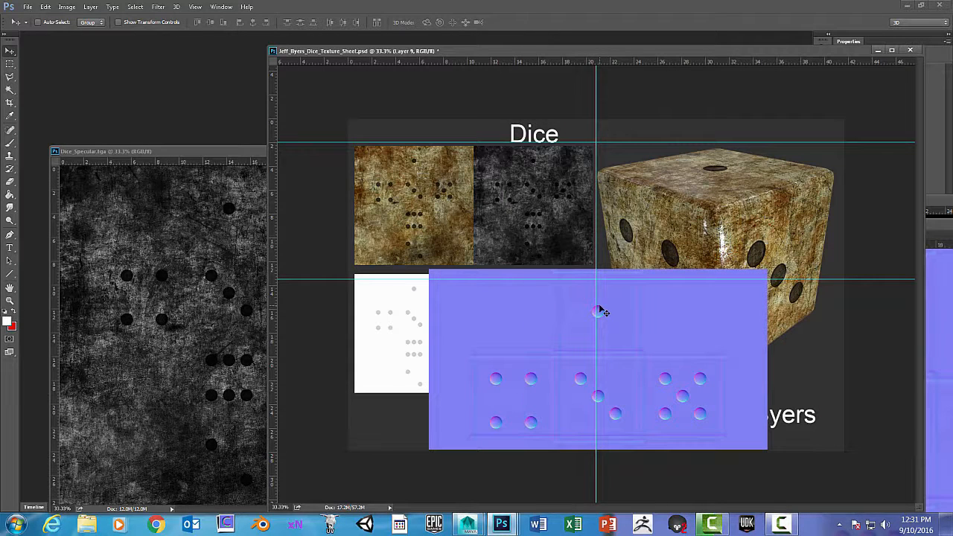
left_click_drag(602, 311, 601, 312)
key("ctrl+t")
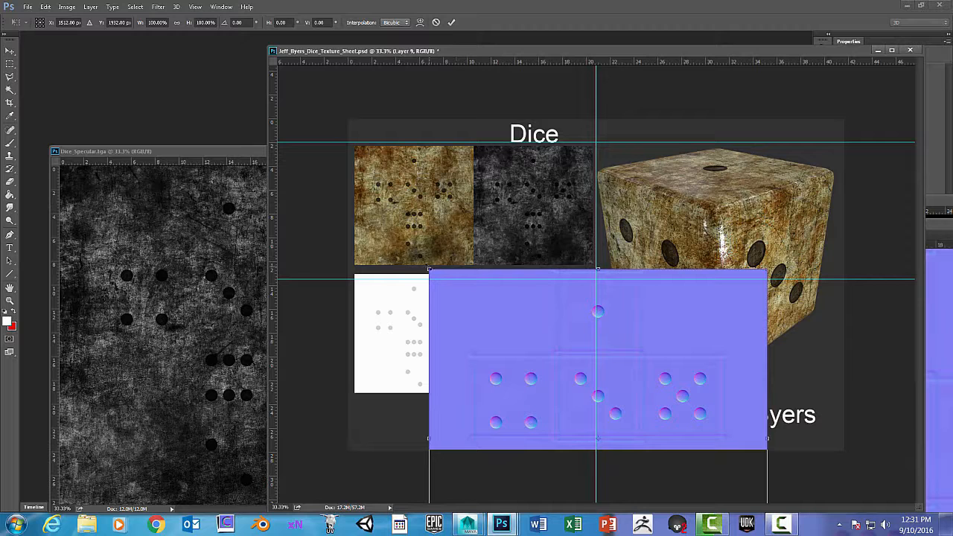
left_click_drag(454, 293, 594, 401)
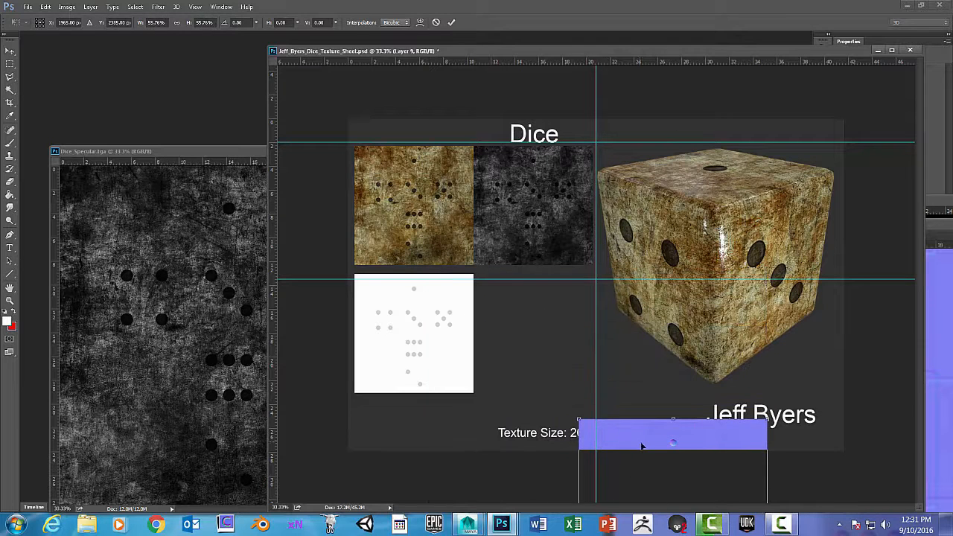
left_click_drag(639, 436, 421, 179)
left_click_drag(525, 319, 476, 260)
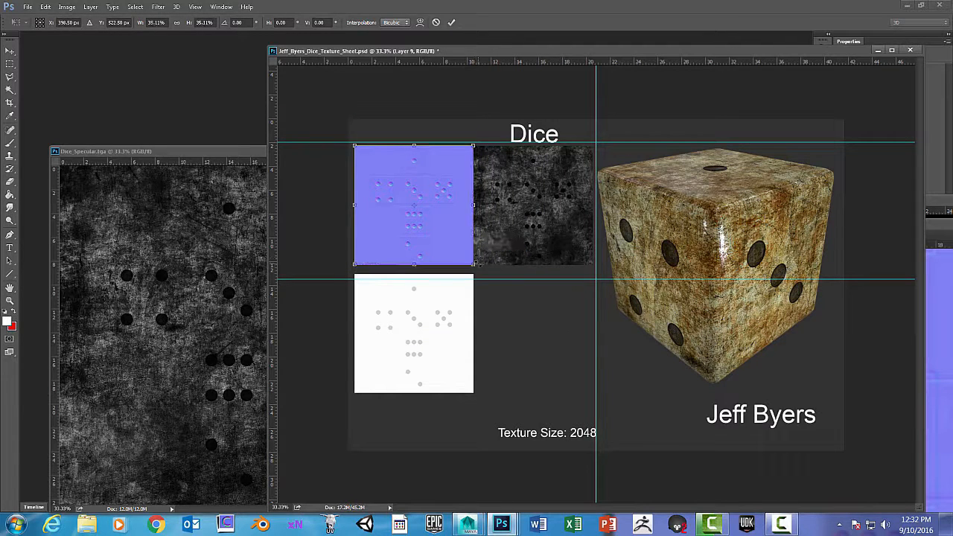
key("Return")
left_click_drag(413, 197, 538, 329)
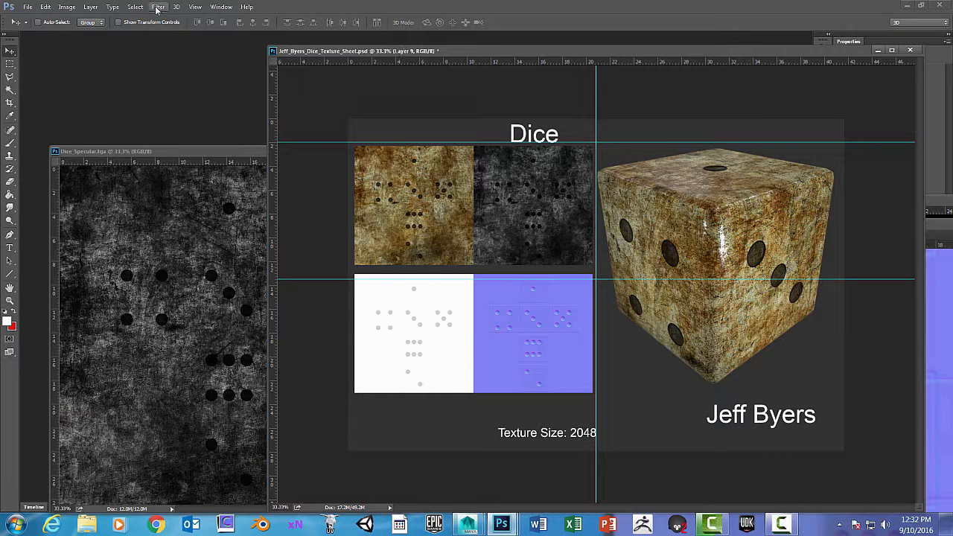
Clear all guides from the texture sheet and move the document windows aside to uncover the layer list
left_click(195, 7)
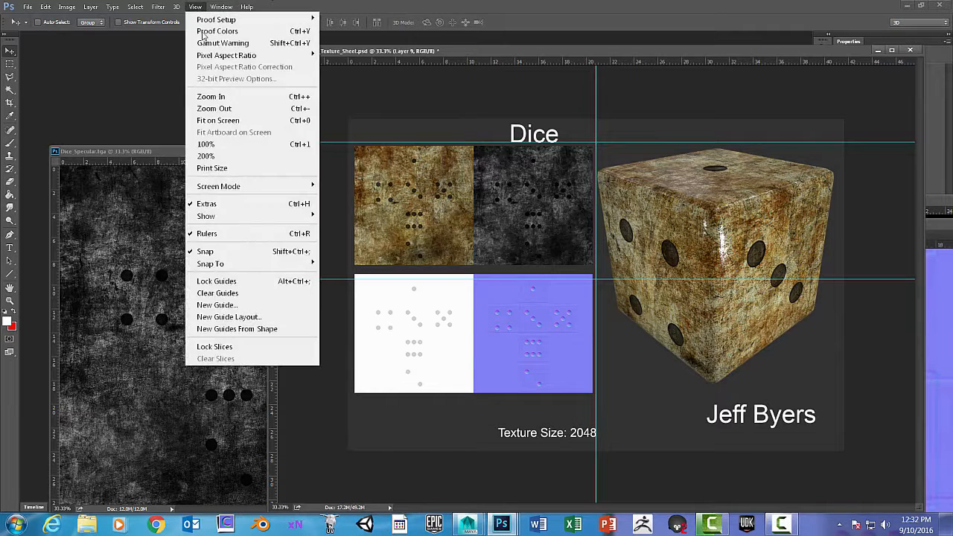
left_click(198, 293)
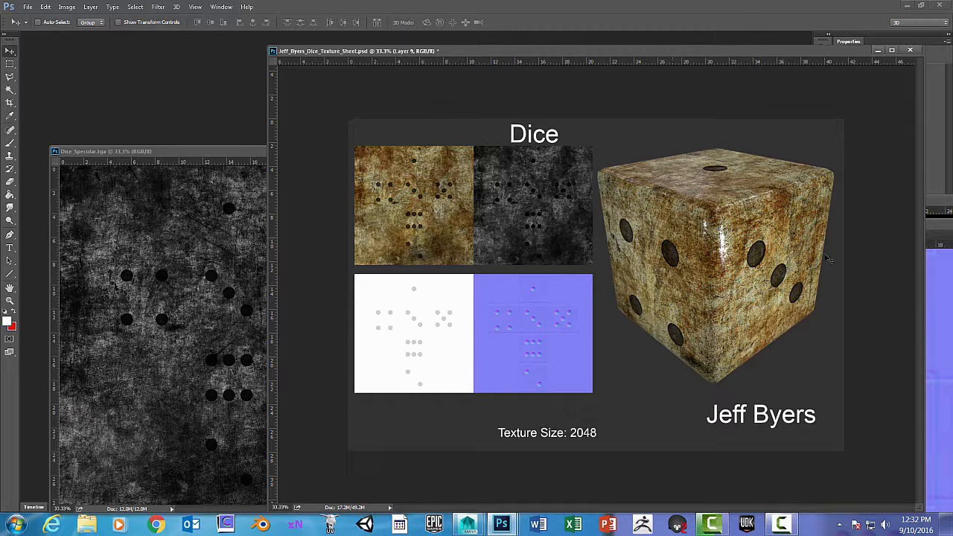
left_click_drag(804, 48, 598, 62)
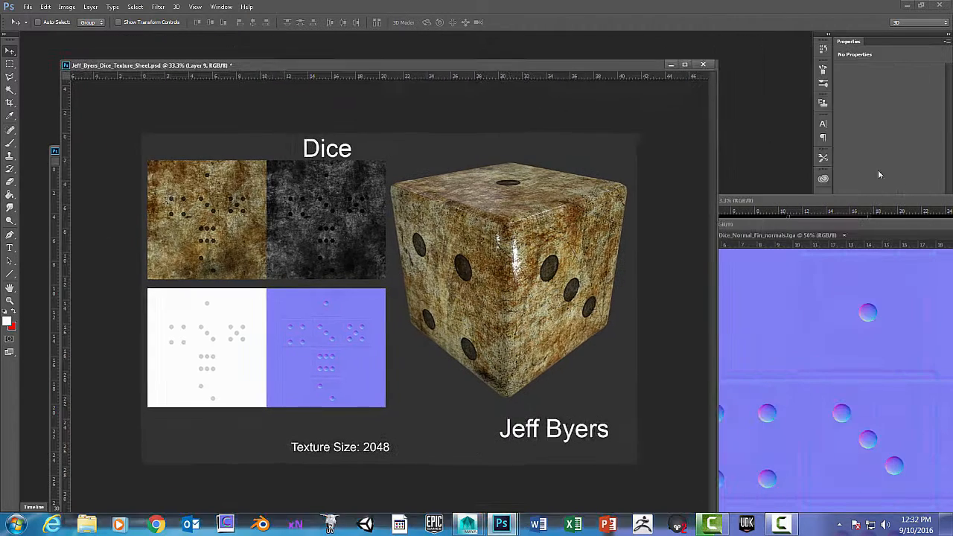
left_click(867, 222)
left_click_drag(867, 223, 952, 223)
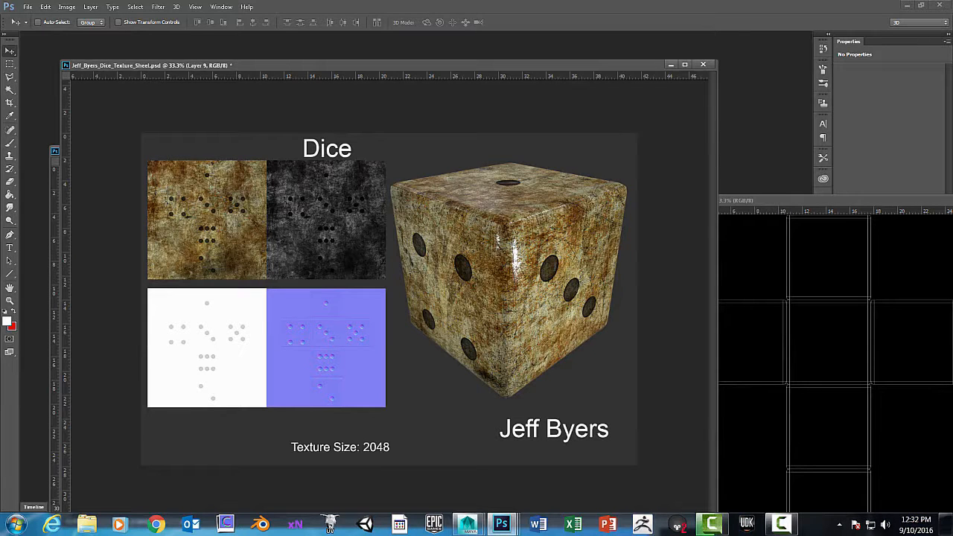
left_click_drag(866, 201, 952, 201)
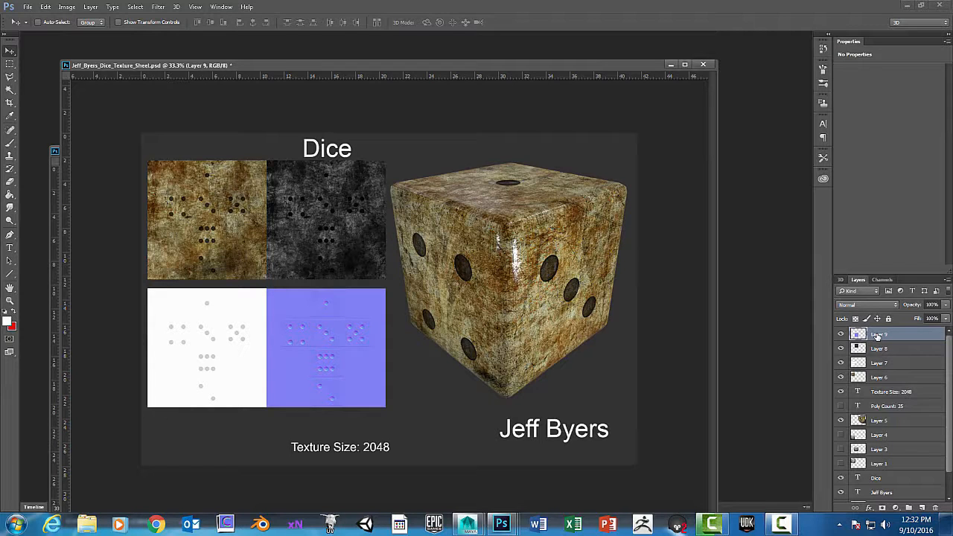
Reorder the four texture map layers from top to bottom as Layer 6, Layer 8, Layer 7 and Layer 9
left_click_drag(878, 336, 886, 371)
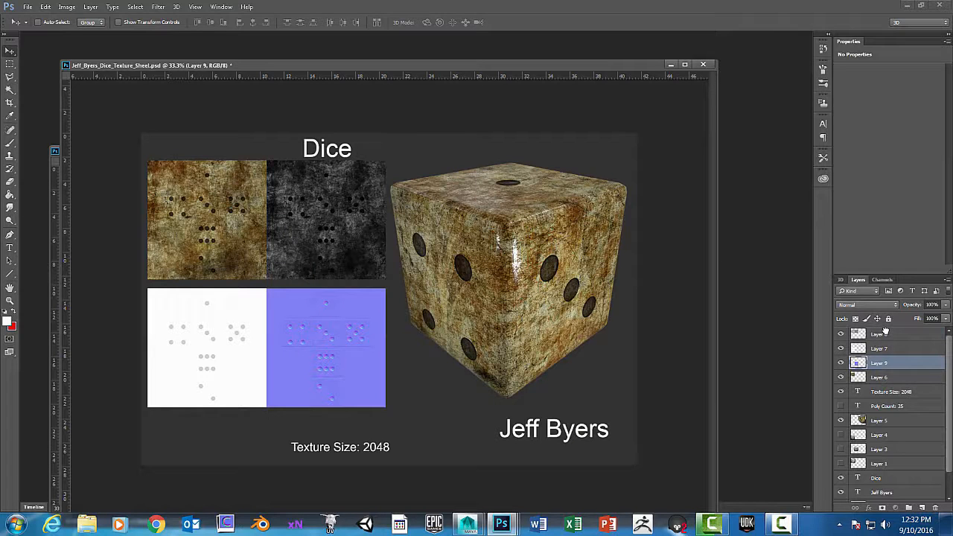
left_click_drag(885, 332, 885, 334)
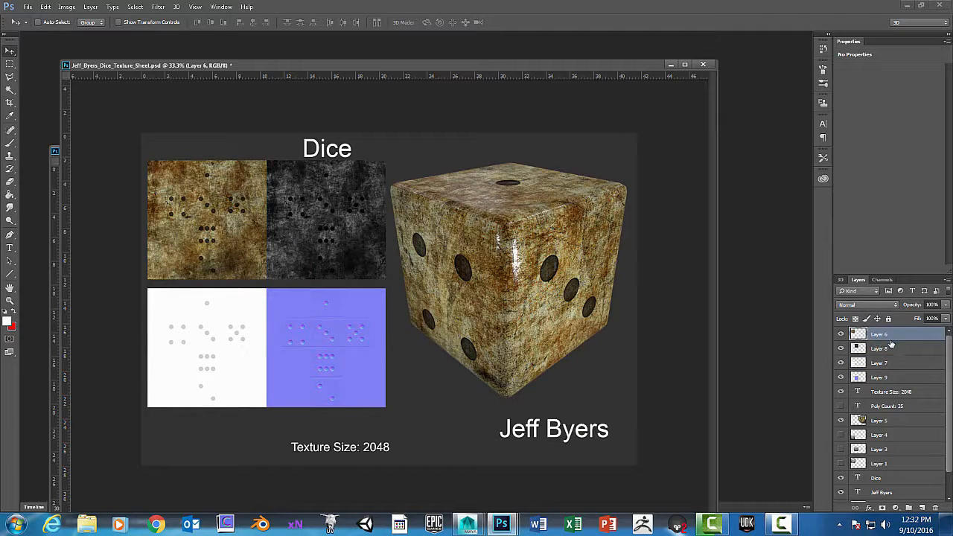
Nudge the colour and specular maps together slightly left and down, closer to the occlusion and normal maps below them
left_click(892, 350, "shift")
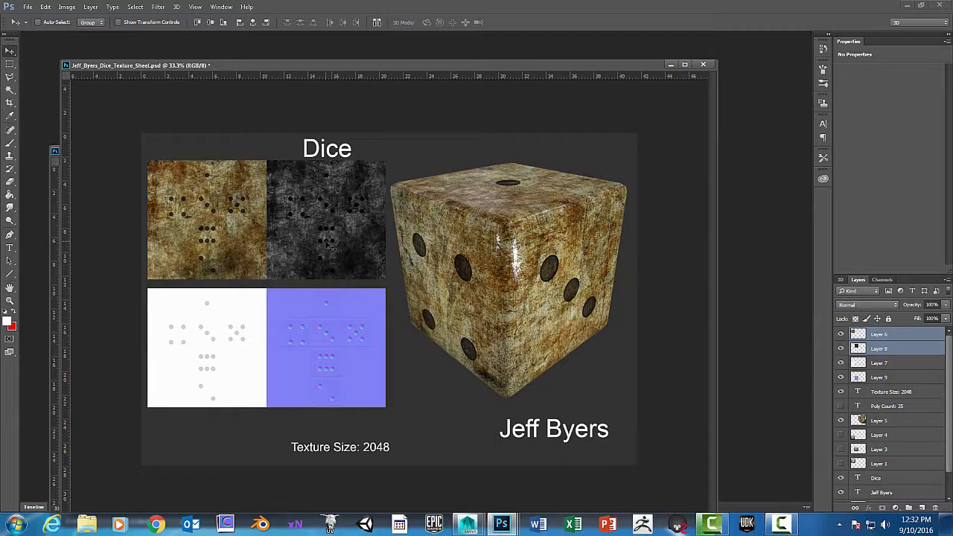
key("Left")
key("Left")
key("Left")
key("Left")
key("Left")
key("Left")
key("Left")
key("Left")
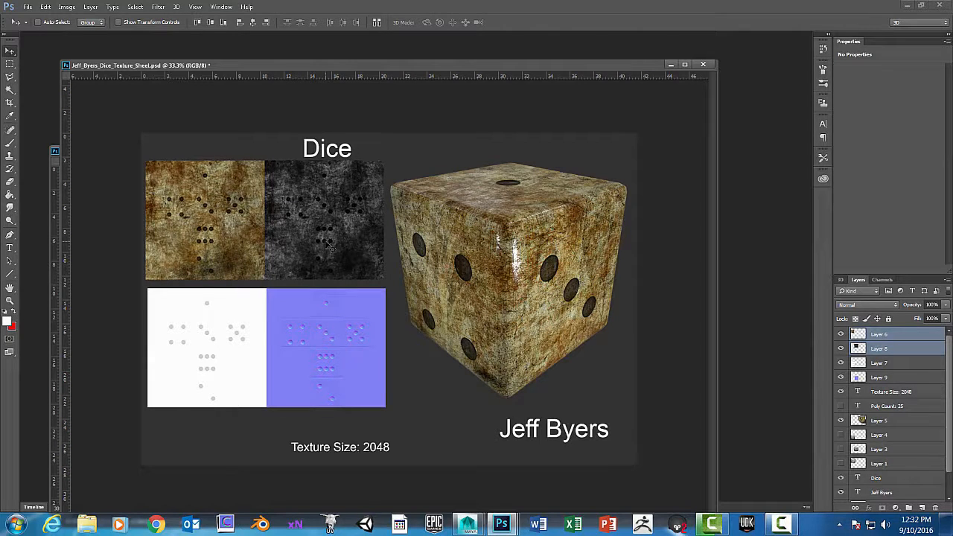
key("Down")
key("Down")
key("Down")
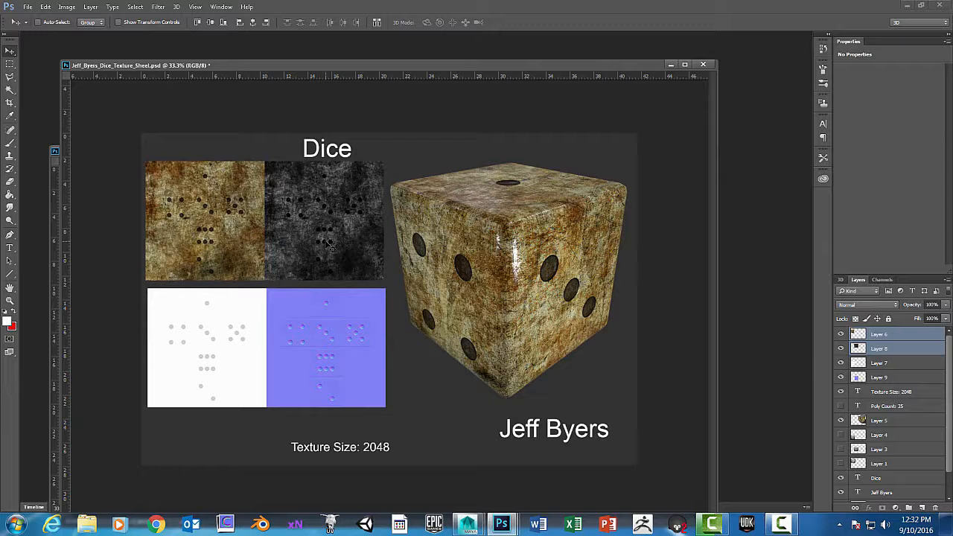
key("Down")
key("Down")
key("Down")
key("Down")
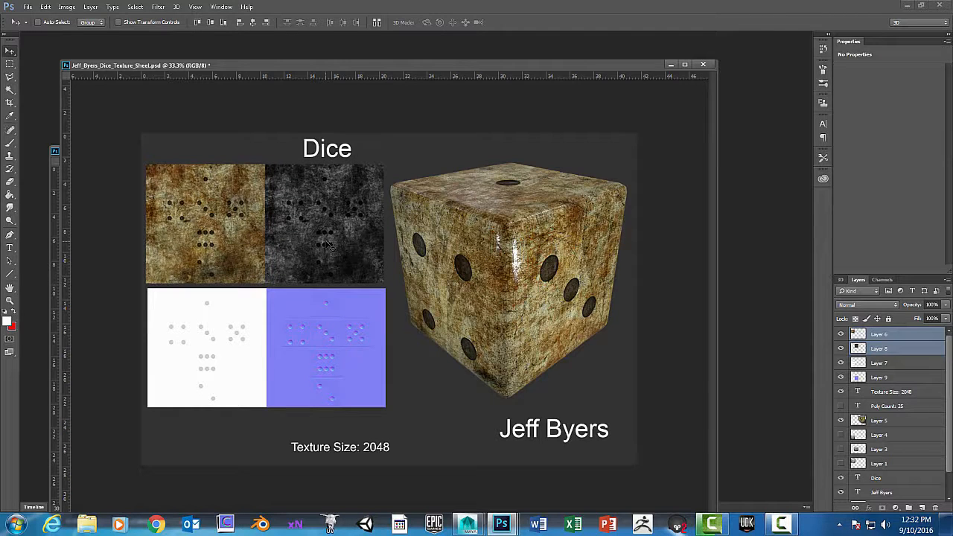
key("Down")
key("Down")
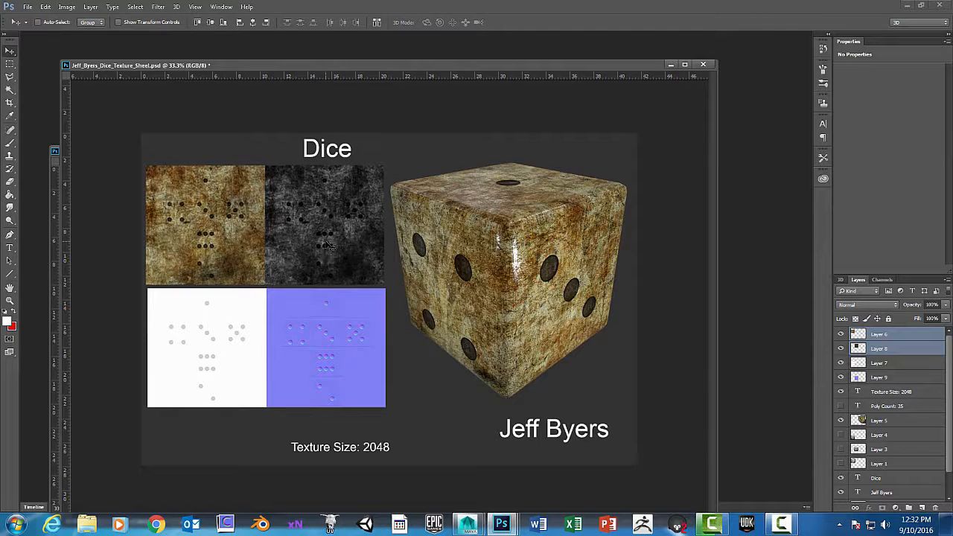
Move the occlusion and normal maps down to just above the Texture Size text and line them up with the left edge of the upper maps
left_click(904, 364)
left_click(901, 378, "shift")
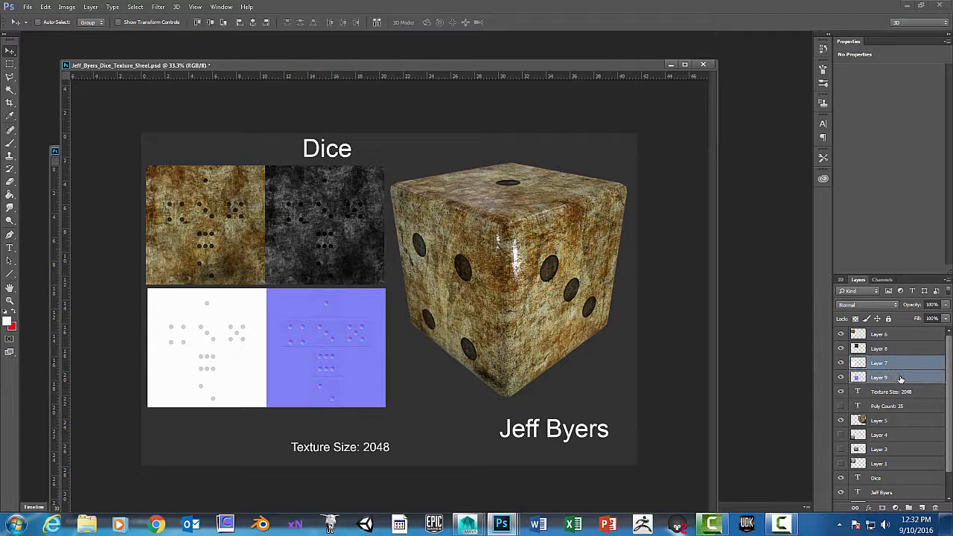
key("Down")
key("Down")
key("Down")
key("Down")
key("Down")
key("Down")
key("Down")
key("Down")
key("Down")
key("Down")
key("Down")
key("Down")
key("Down")
key("Down")
key("Down")
key("Down")
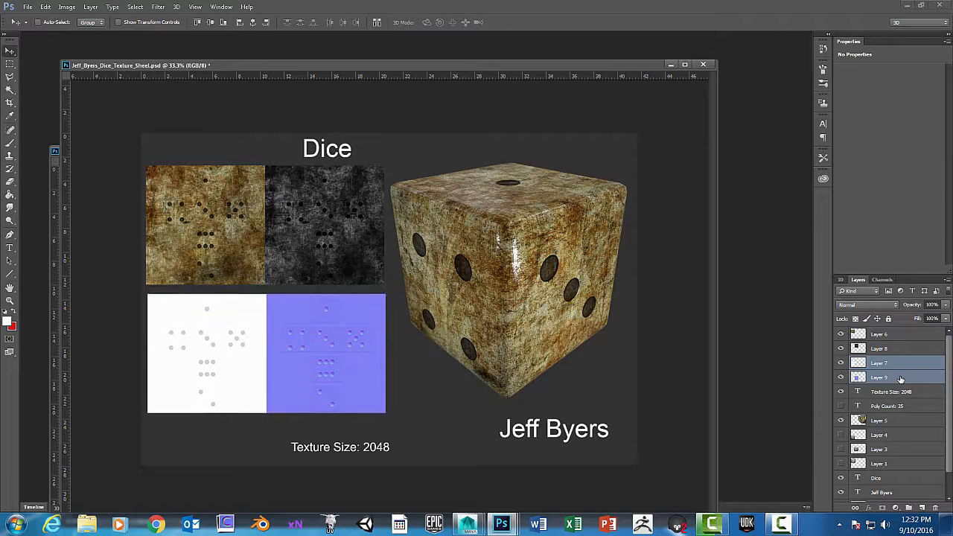
key("Down")
key("Down")
key("Down")
key("Down")
key("Down")
key("Down")
key("Down")
key("Down")
key("Down")
key("Down")
key("Down")
key("Down")
key("Down")
key("Down")
key("Down")
key("Down")
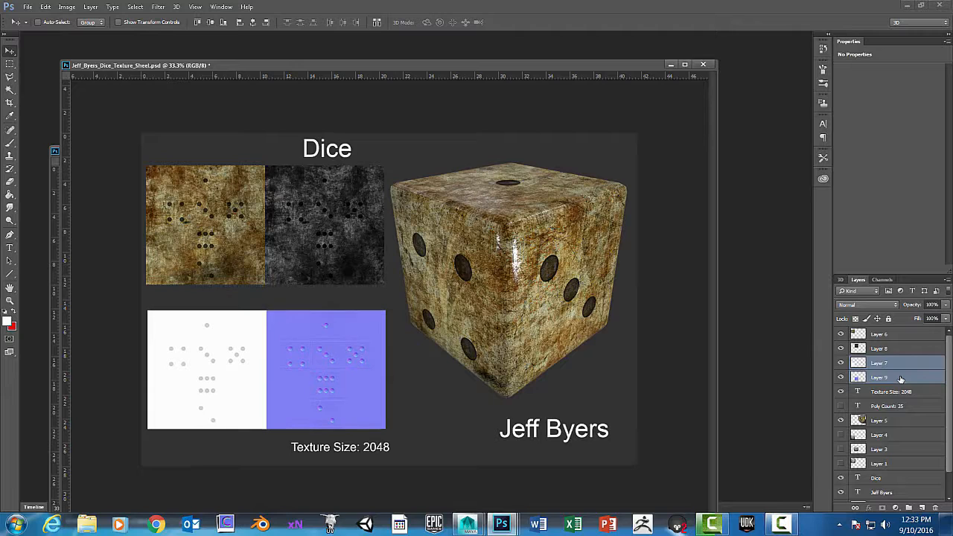
key("Left")
key("Left")
key("Left")
key("Left")
key("Left")
key("Left")
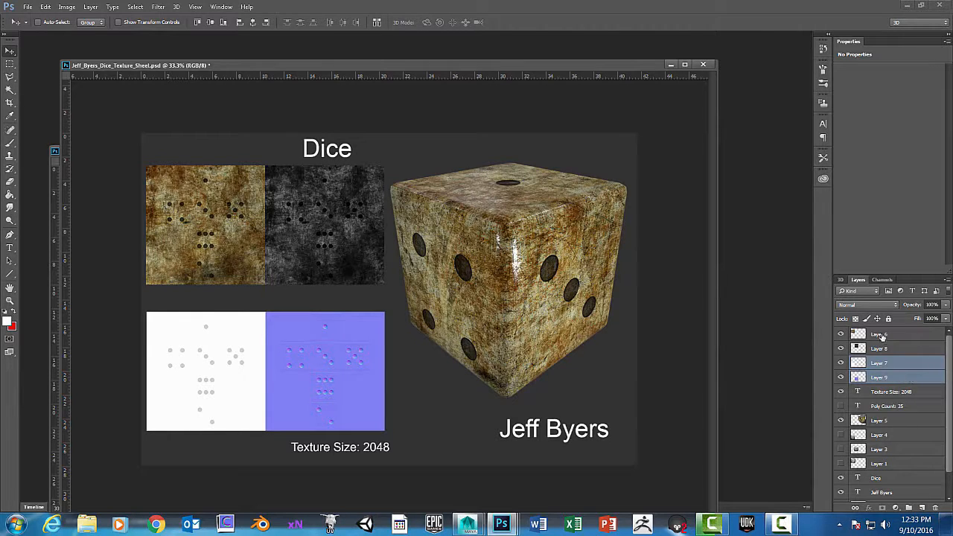
Lower the colour and specular maps until they sit flush on the occlusion and normal maps, with their side edges aligned
left_click(881, 335)
left_click(890, 350, "ctrl")
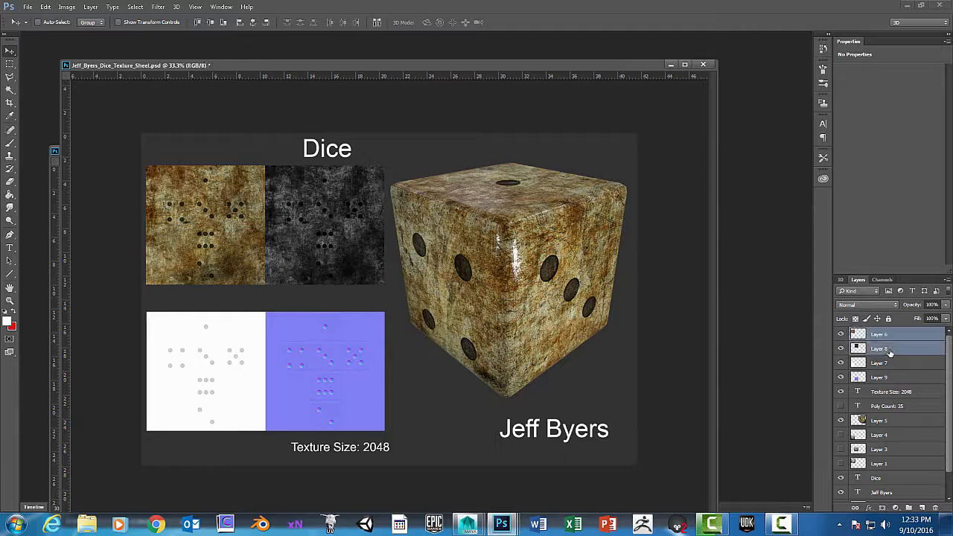
key("Down")
key("Down")
key("Down")
key("Down")
key("Down")
key("Down")
key("Down")
key("Down")
key("Down")
key("Down")
key("Down")
key("Down")
key("Down")
key("Down")
key("Down")
key("Down")
key("Down")
key("Down")
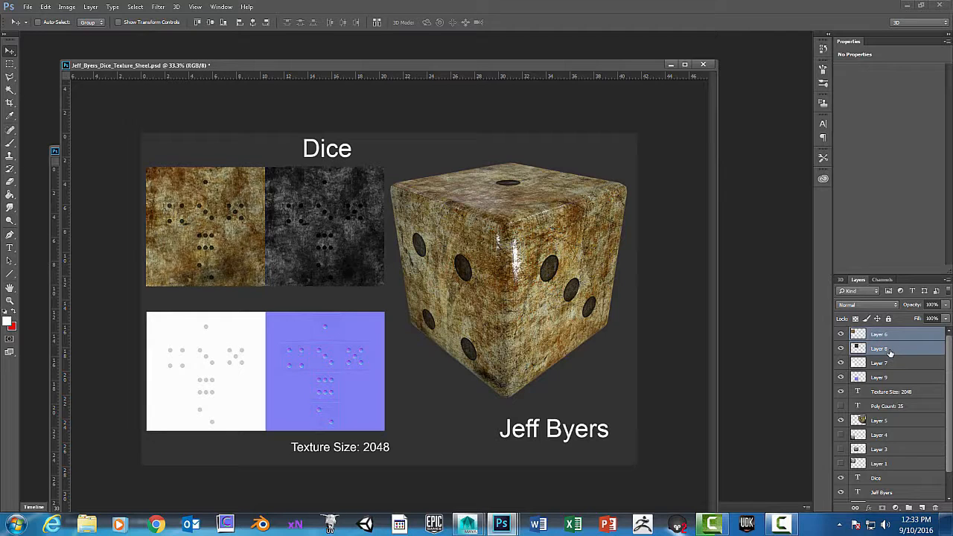
key("Down")
key("Down")
key("Down")
key("Down")
key("Down")
key("Down")
key("Down")
key("Down")
key("Down")
key("Down")
key("Down")
key("Down")
key("Down")
key("Down")
key("Down")
key("Down")
key("Down")
key("Down")
key("Down")
key("Down")
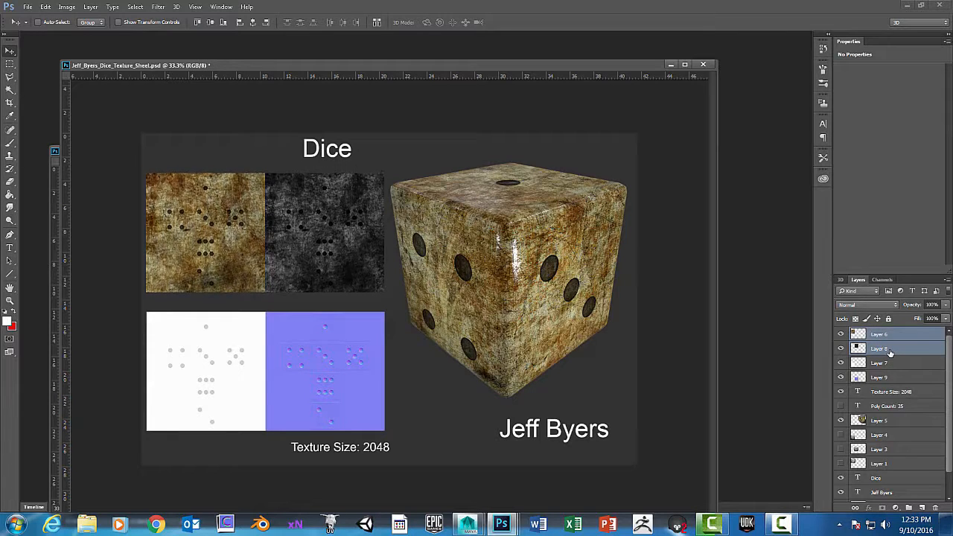
key("Down")
key("Down")
key("Down")
key("Down")
key("Down")
key("Down")
key("Down")
key("Down")
key("Down")
key("Down")
key("Down")
key("Down")
key("Down")
key("Down")
key("Down")
key("Down")
key("Down")
key("Down")
key("Down")
key("Down")
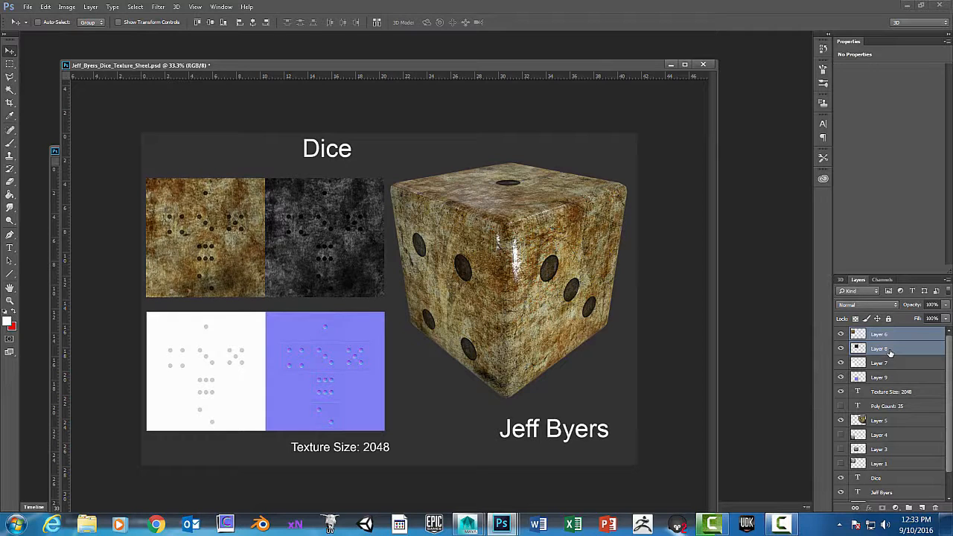
key("Down")
key("Down")
key("Down")
key("Down")
key("Down")
key("Down")
key("Down")
key("Down")
key("Down")
key("Down")
key("Down")
key("Down")
key("Down")
key("Down")
key("Down")
key("Down")
key("Down")
key("Down")
key("Down")
key("Down")
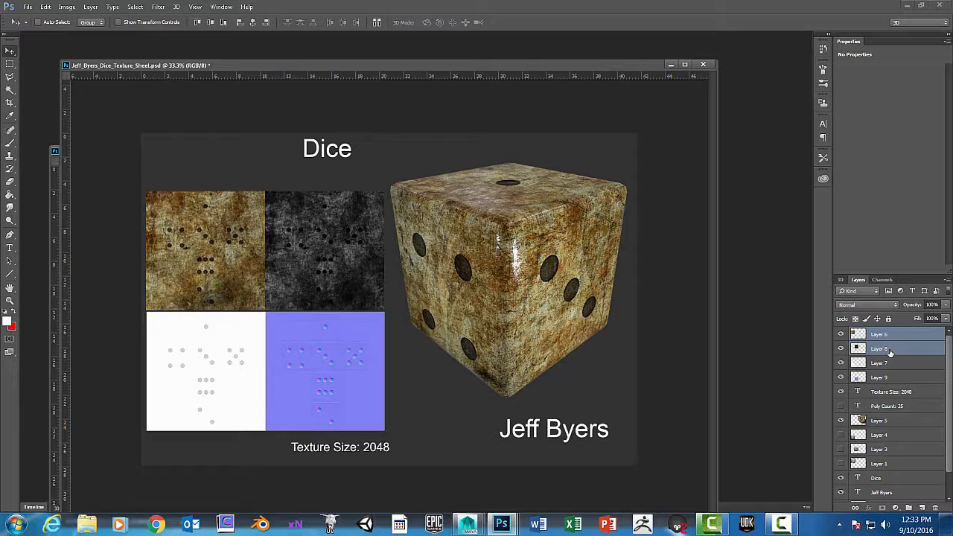
key("Down")
key("Down")
key("Down")
key("Right")
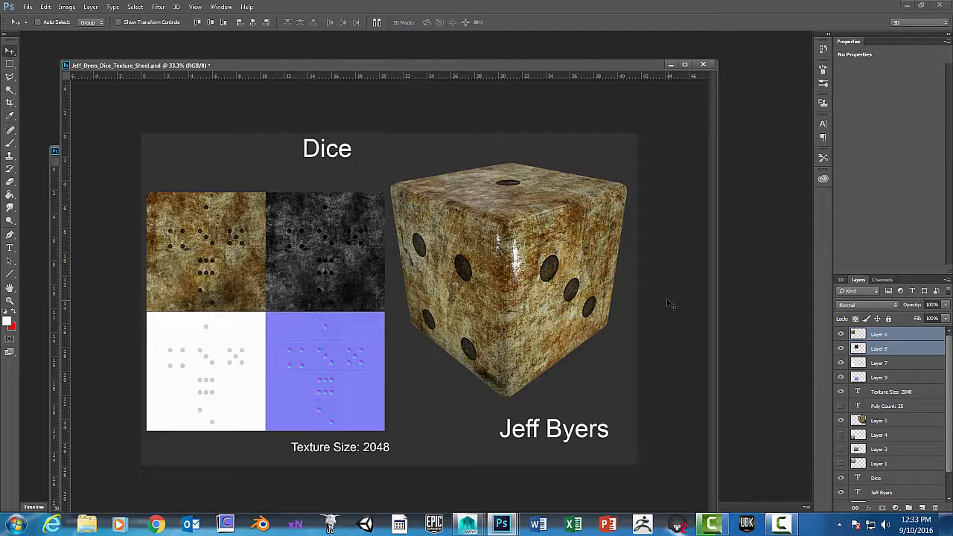
Raise all four texture maps together as one block, widening the gap above the Texture Size text
left_click(887, 363, "ctrl")
left_click(891, 379, "ctrl")
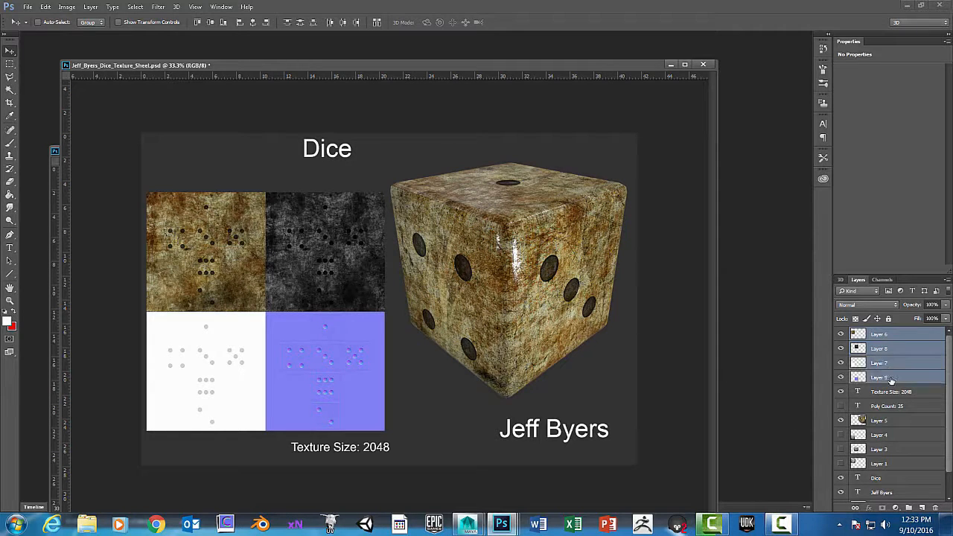
key("Up")
key("Up")
key("Up")
key("Up")
key("Up")
key("Up")
key("Up")
key("Up")
key("Up")
key("Up")
key("Up")
key("Up")
key("Up")
key("Up")
key("Up")
key("Up")
key("Up")
key("Up")
key("Up")
key("Up")
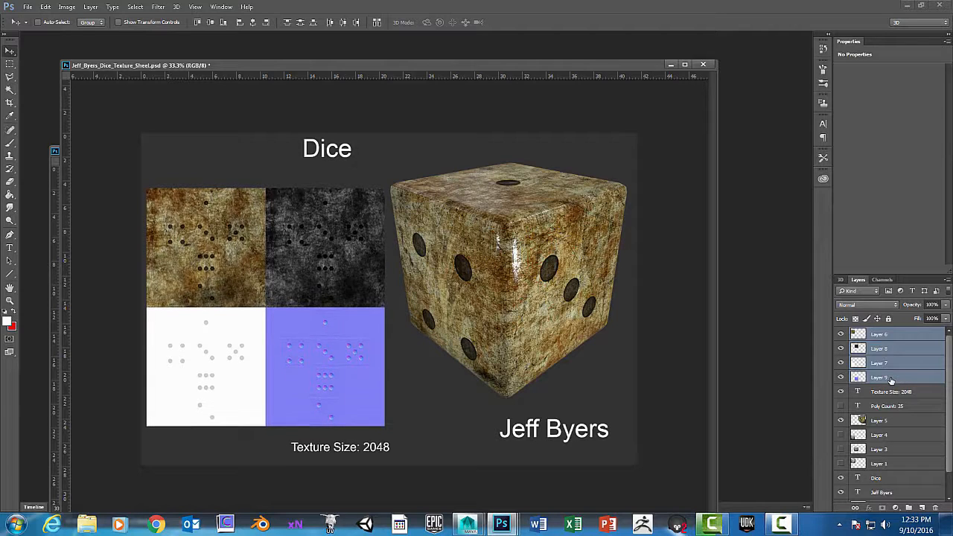
key("Up")
key("Up")
key("Up")
key("Up")
key("Up")
key("Up")
key("Up")
key("Up")
key("Up")
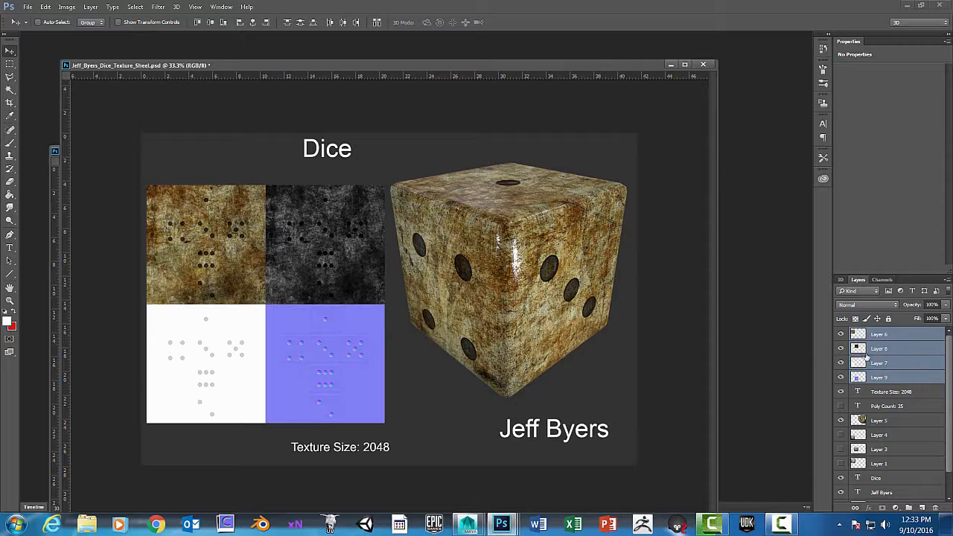
Shift the textured die on Layer 5 slightly right and a touch up, away from the texture maps
left_click(896, 423)
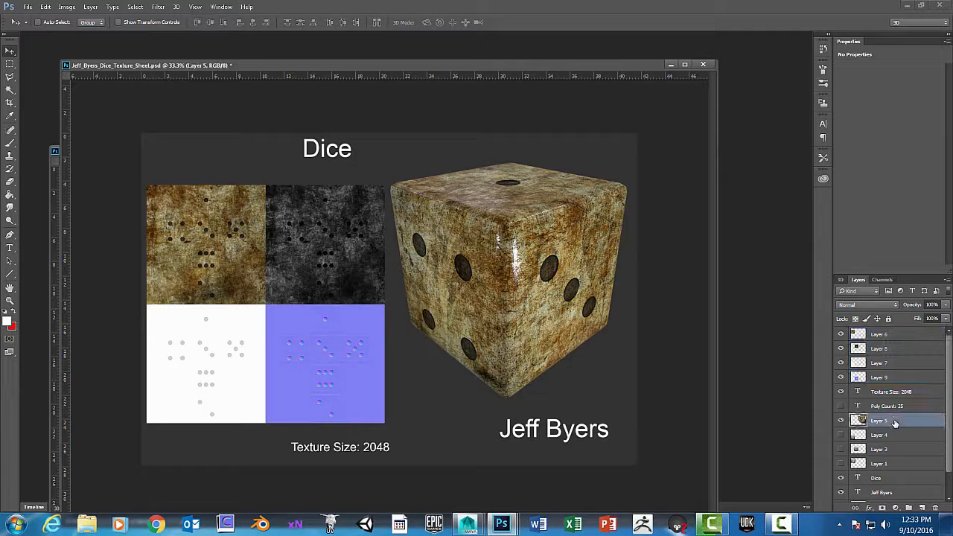
key("Right")
key("Right")
key("Right")
key("Right")
key("Right")
key("Right")
key("Right")
key("Right")
key("Right")
key("Right")
key("Right")
key("Right")
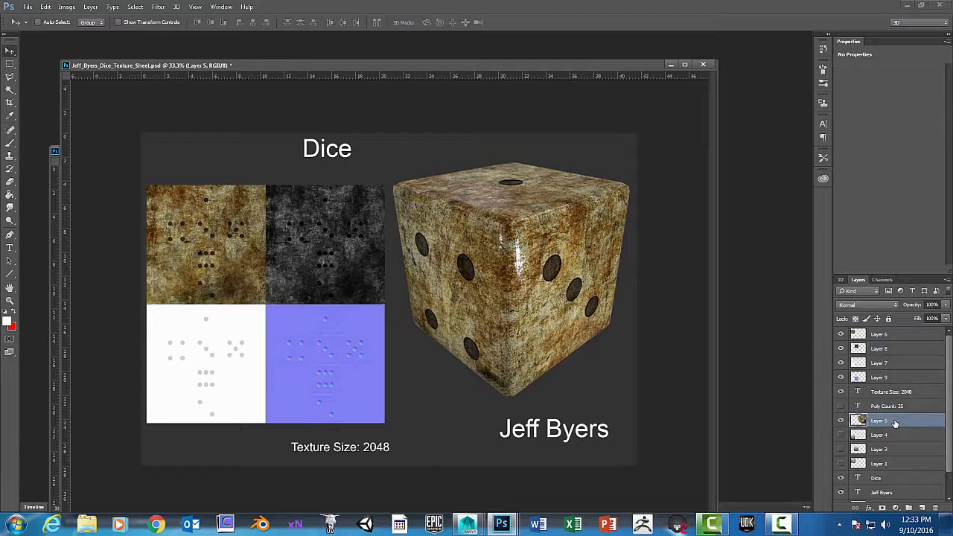
key("Up")
key("Up")
key("Up")
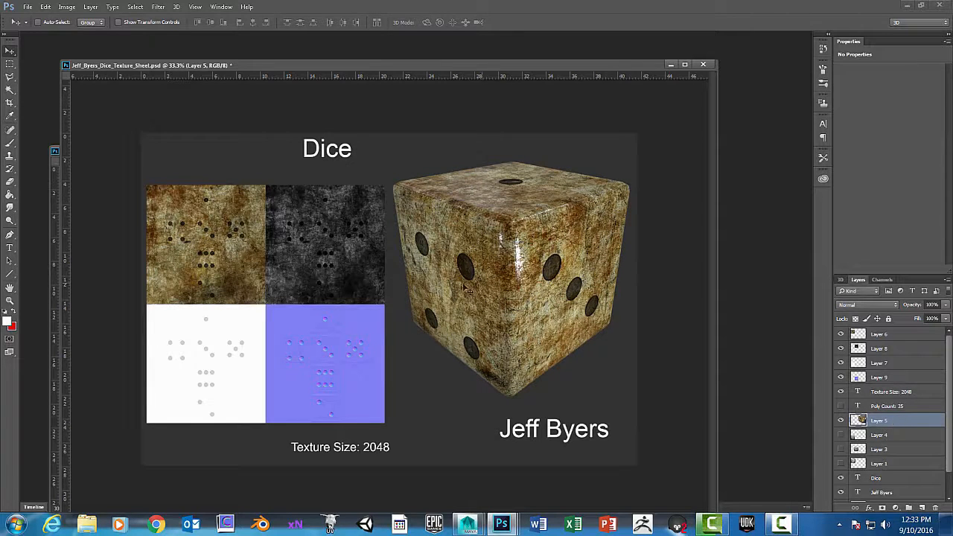
Lower the Dice title slightly so it sits closer to the top edge of the texture maps
left_click(891, 480)
key("Down")
key("Down")
key("Down")
key("Down")
key("Down")
key("Down")
key("Down")
key("Down")
key("Down")
key("Down")
key("Down")
key("Down")
key("Down")
key("Down")
key("Down")
key("Down")
key("Down")
key("Down")
key("Down")
key("Down")
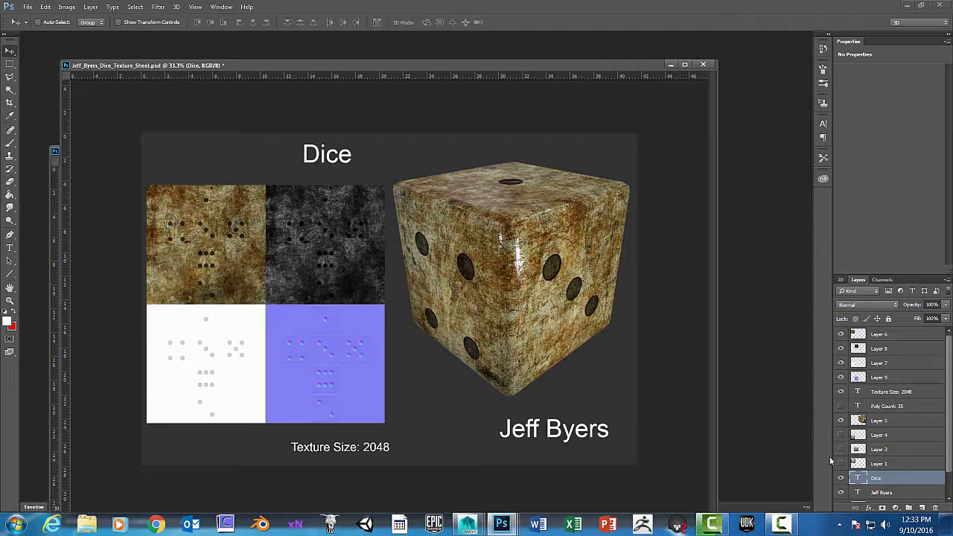
key("Down")
key("Down")
key("Down")
key("Down")
key("Down")
key("Down")
key("Down")
key("Down")
key("Down")
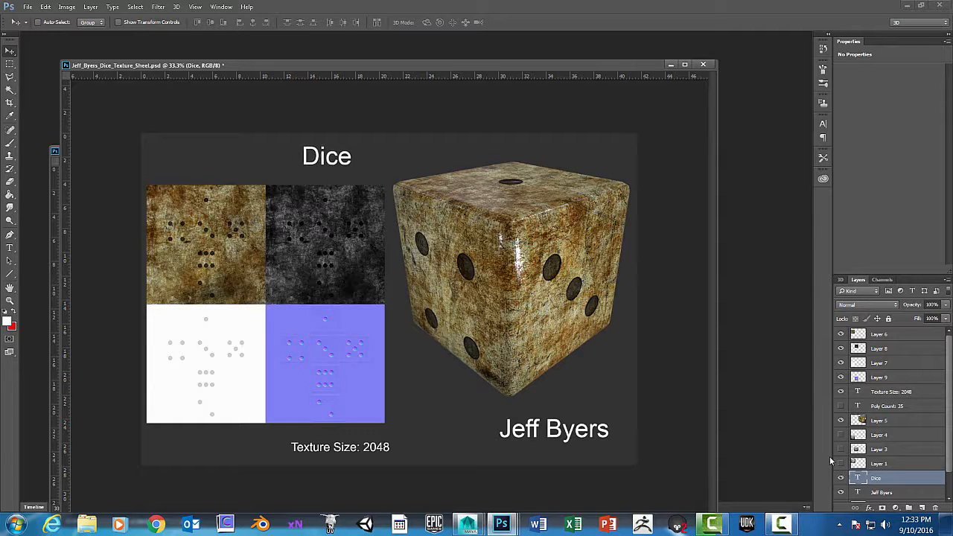
key("Down")
key("Down")
key("Down")
left_click_drag(252, 64, 222, 44)
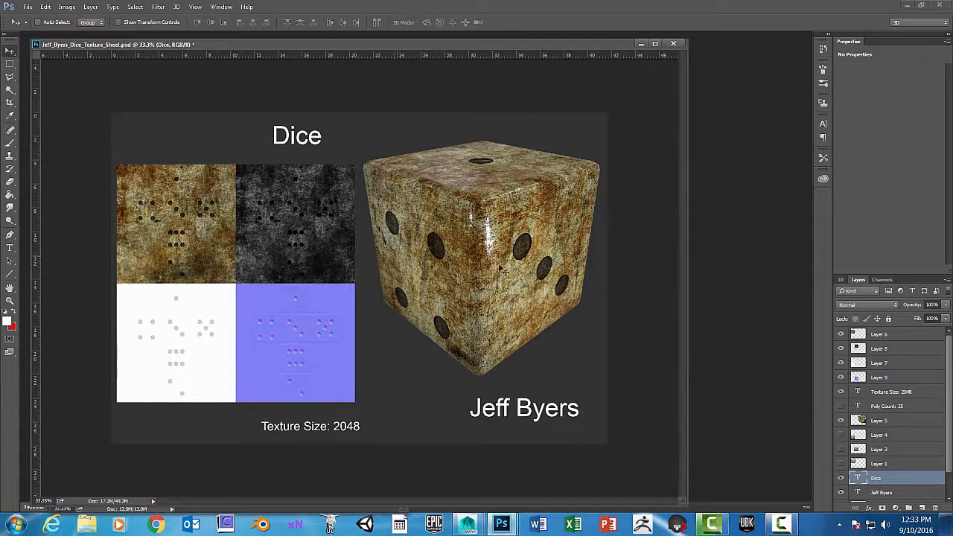